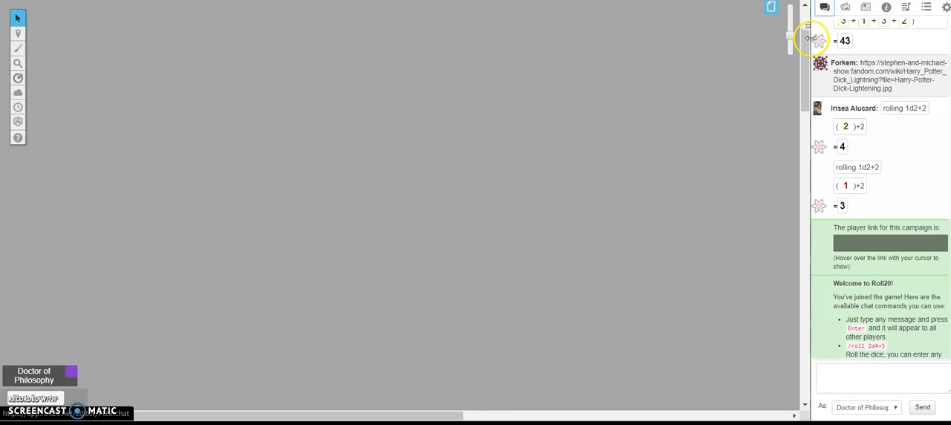
- Look over the page settings of the existing untitled page and leave them as they are
left_click(806, 42)
left_click(771, 7)
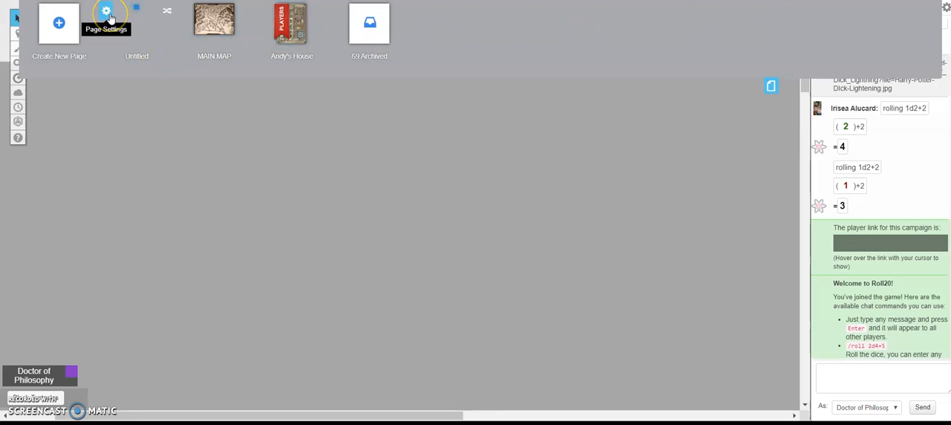
left_click(107, 13)
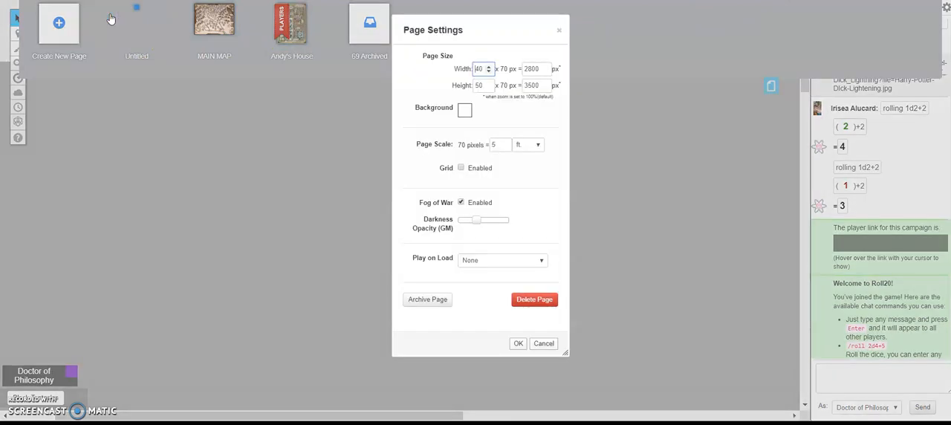
left_click(544, 345)
- Create a new page and open it on the tabletop
left_click(59, 51)
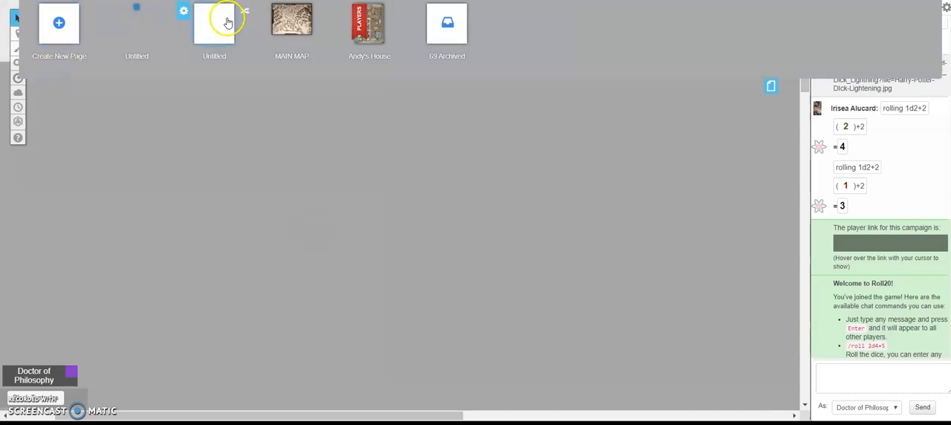
left_click(127, 28)
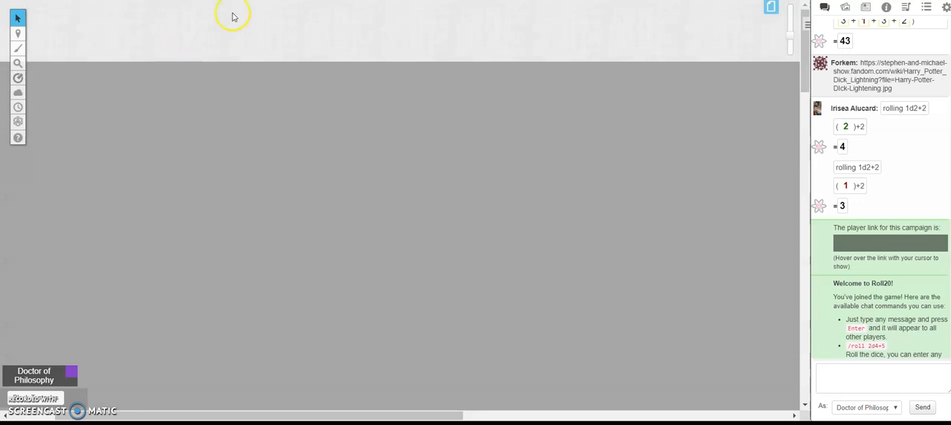
left_click(771, 7)
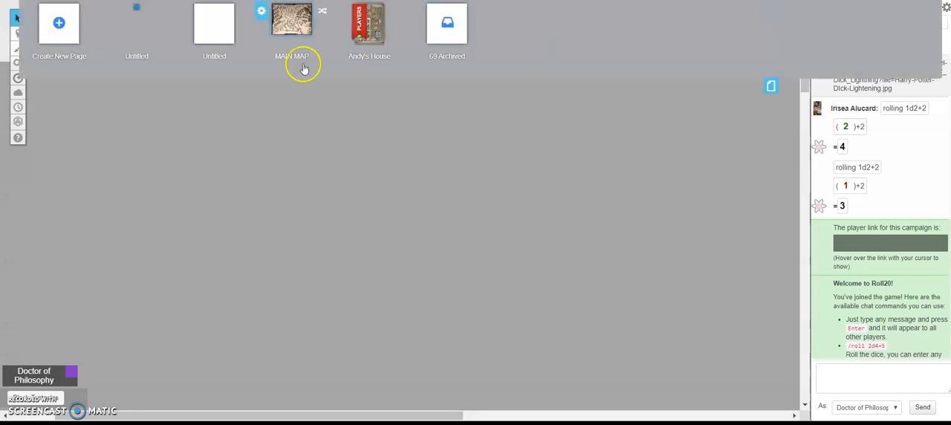
left_click(208, 40)
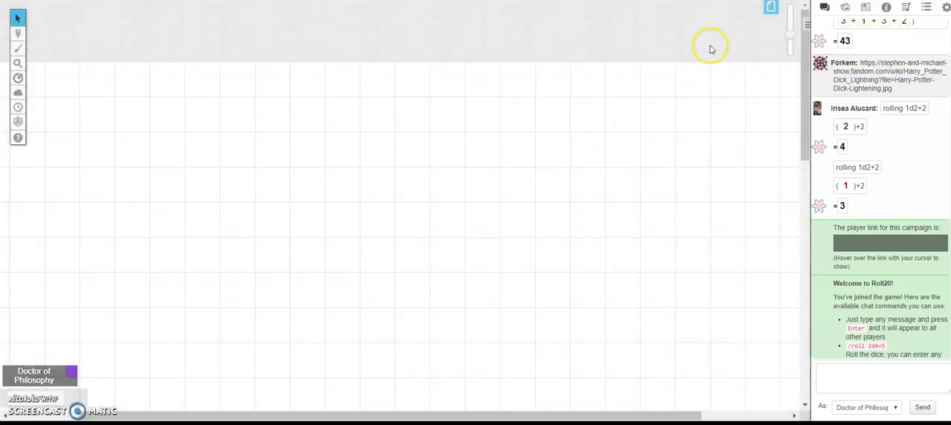
- Review the new page's size, scale, grid and fog of war settings
left_click(771, 8)
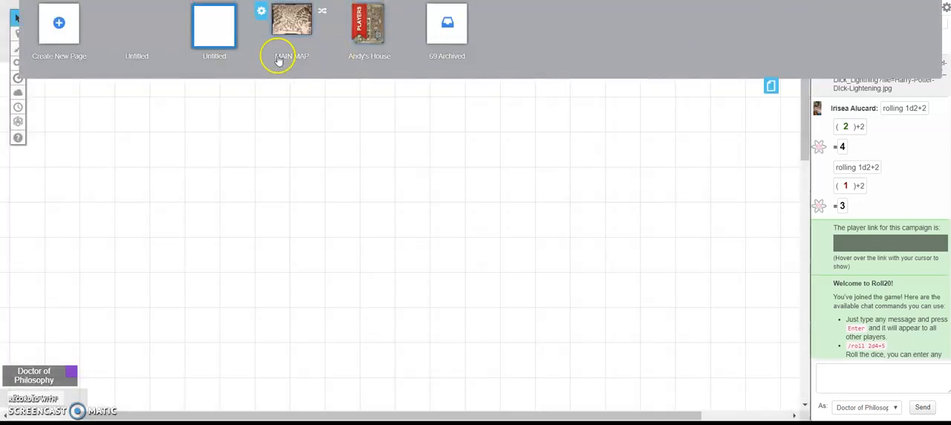
left_click(181, 11)
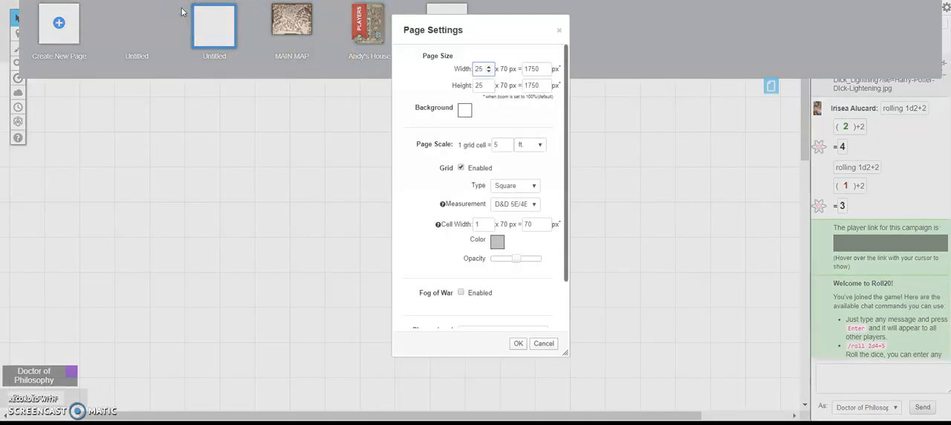
left_click(480, 85)
scroll(548, 227, "down", 1)
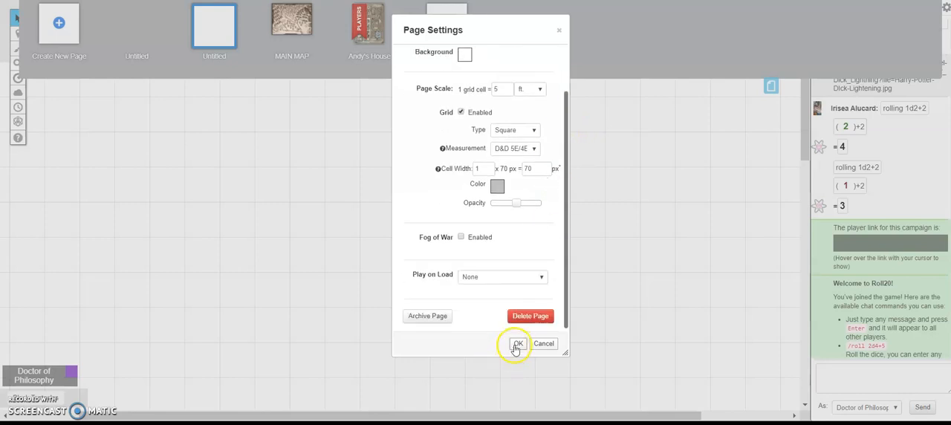
left_click(517, 344)
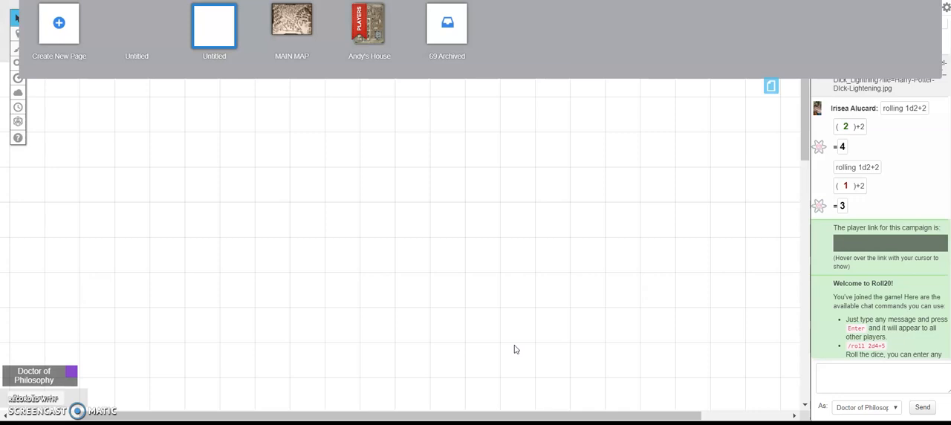
- Switch to File Explorer and place the map image tumblr_prgldc2HMV1yofkpro1_1280 on the new page
key("alt+Tab")
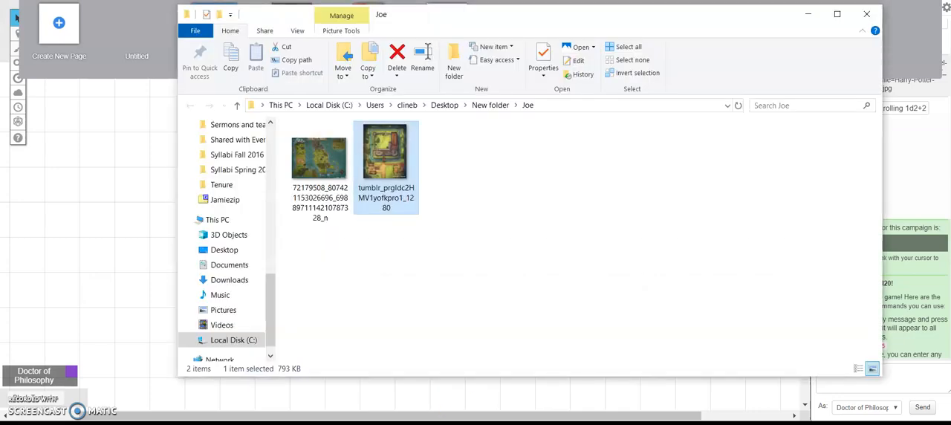
left_click(329, 153, "ctrl")
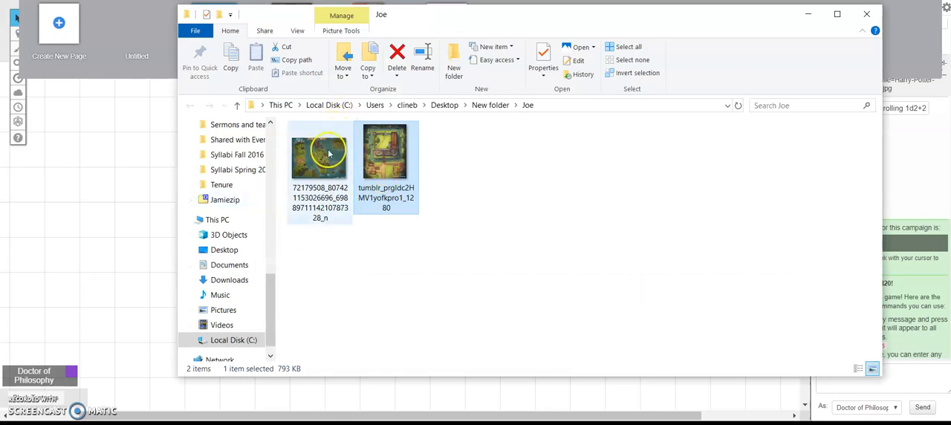
left_click_drag(401, 165, 114, 142)
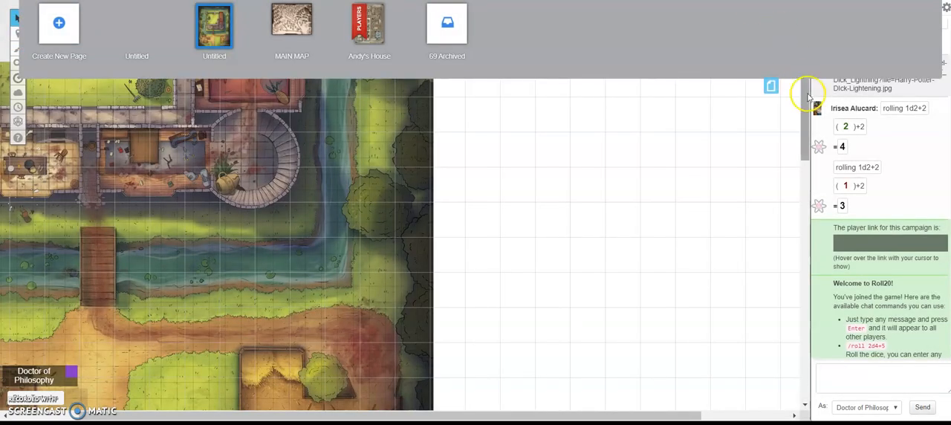
left_click(770, 87)
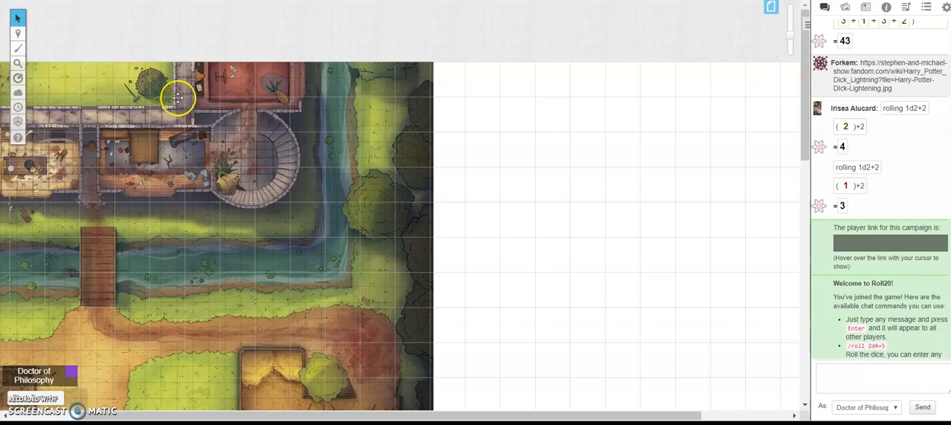
- Move the map image fully onto the page so that its top edge aligns with the page's top edge
mouse_move(16, 33)
left_click_drag(300, 128, 556, 419)
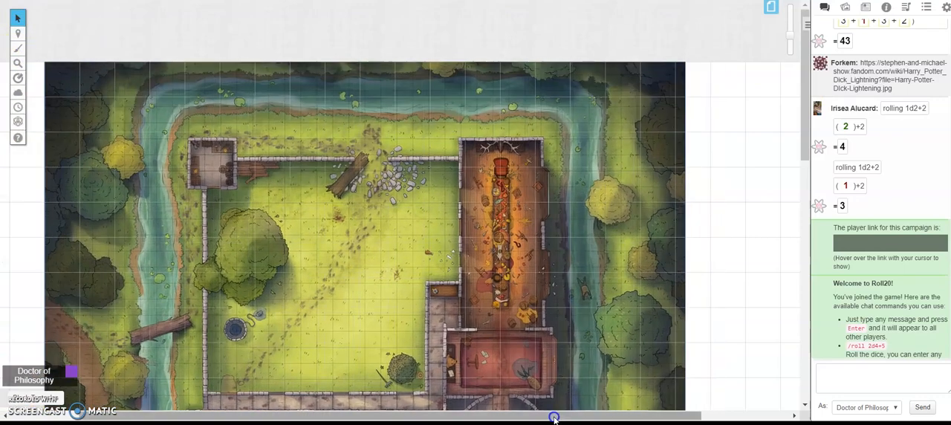
left_click_drag(455, 255, 461, 294)
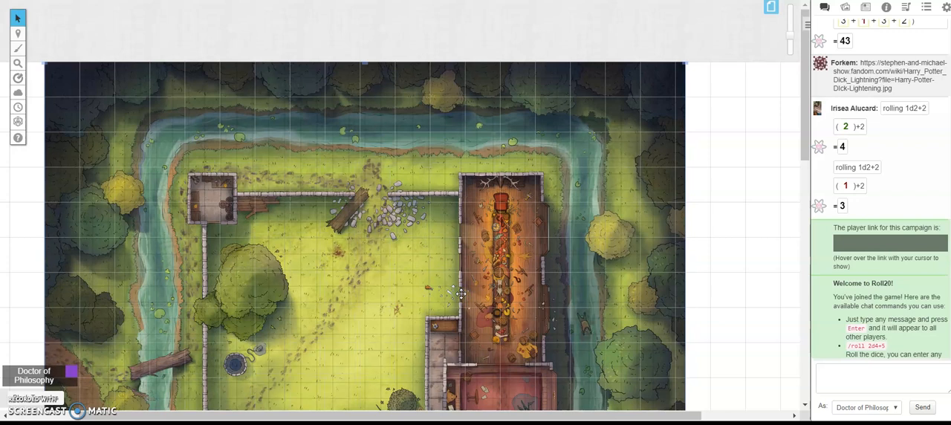
left_click(506, 129)
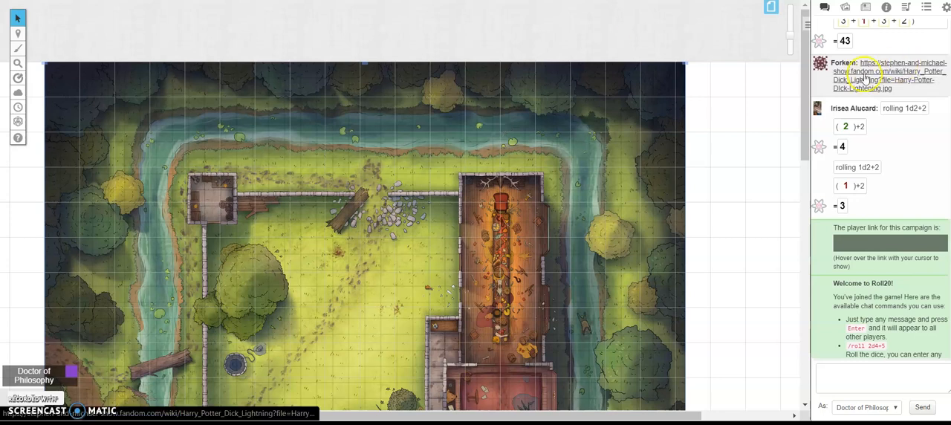
- Set the map page's size to 50 units wide and 80 units high
left_click(779, 42)
left_click(771, 7)
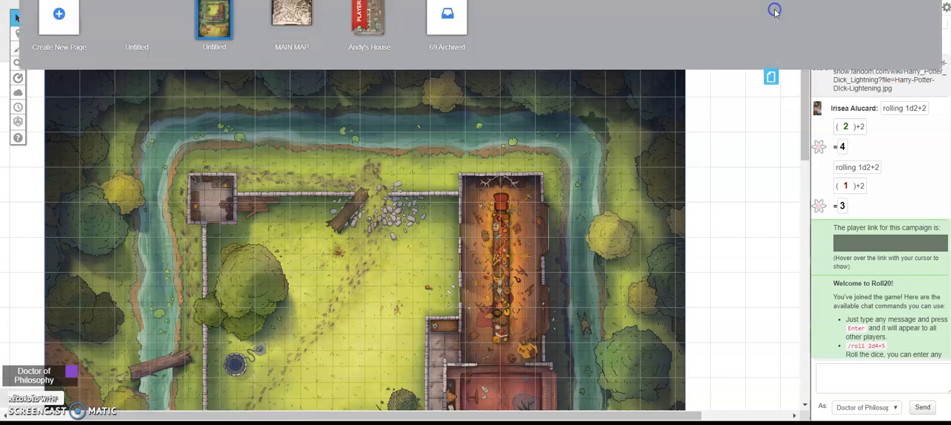
left_click(225, 38)
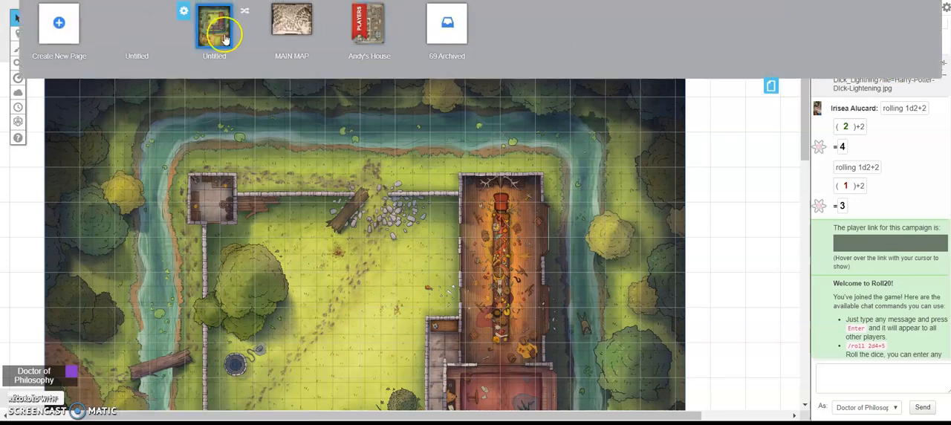
left_click(184, 15)
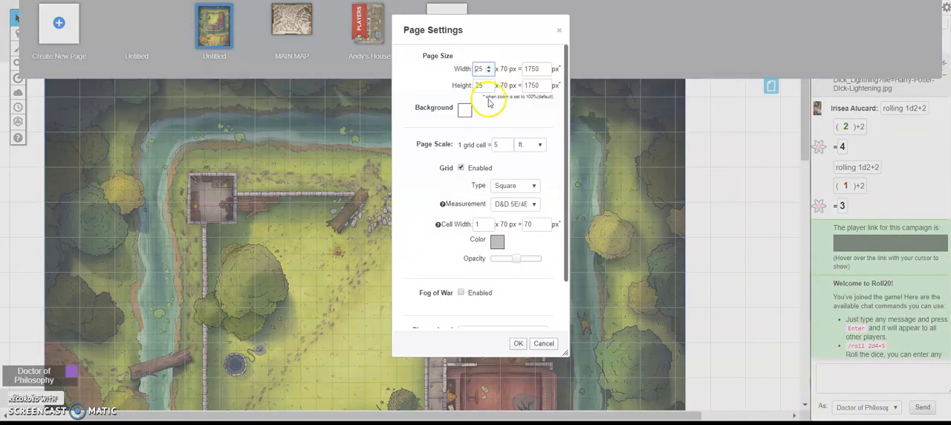
left_click_drag(484, 68, 409, 74)
type("50")
key("Tab")
type("80")
key("Tab")
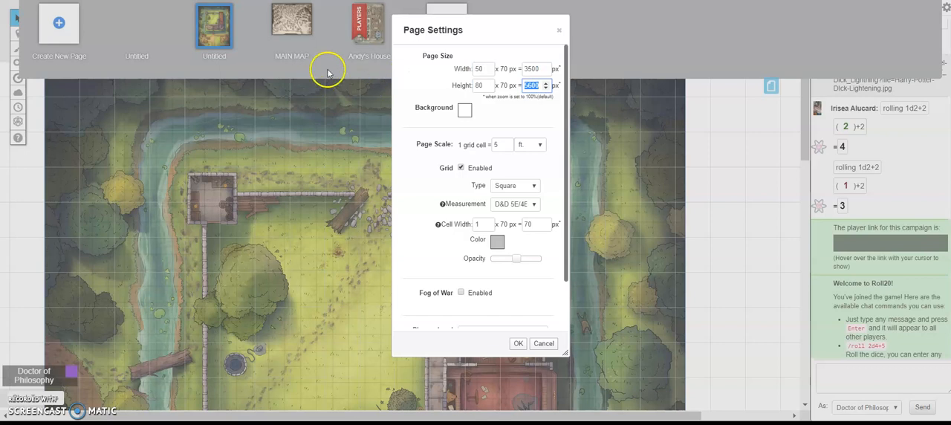
left_click(518, 344)
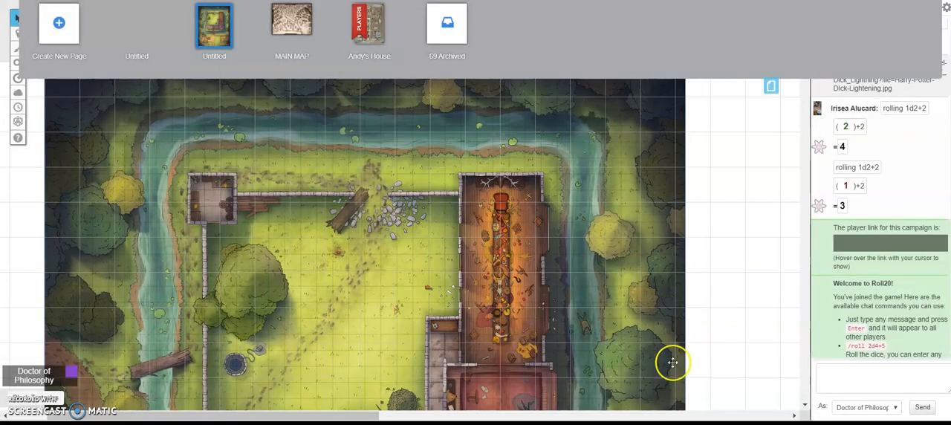
mouse_move(239, 135)
left_mouse_down()
mouse_move(237, 208)
mouse_move(237, 141)
left_mouse_up()
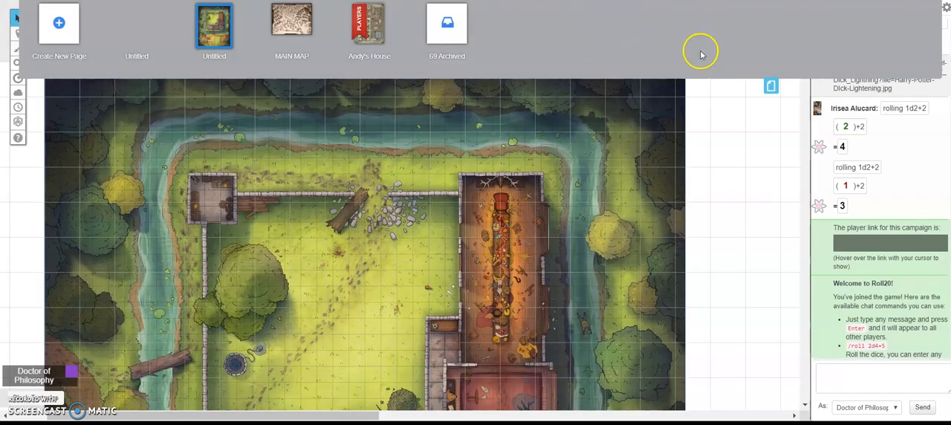
left_click(771, 85)
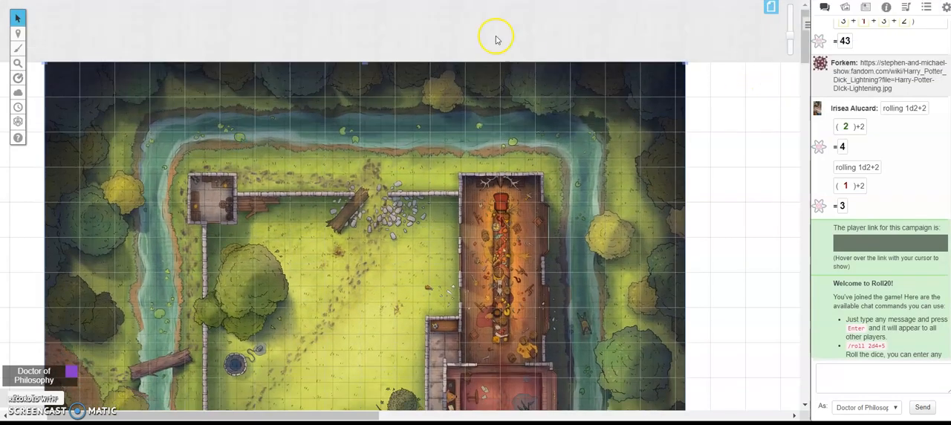
- Move the map image into the page's top-left corner so that it lines up with both edges
left_click_drag(240, 151, 203, 153)
left_click(360, 375)
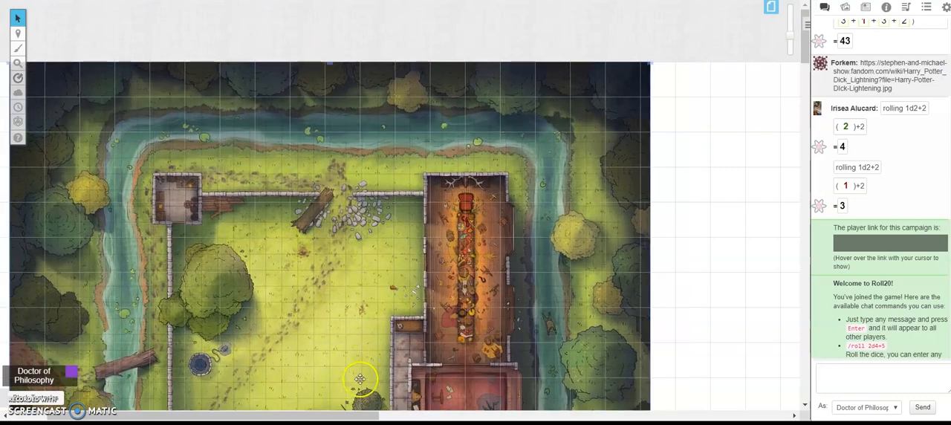
left_click_drag(346, 417, 310, 416)
left_click_drag(274, 145, 240, 89)
left_click(678, 158)
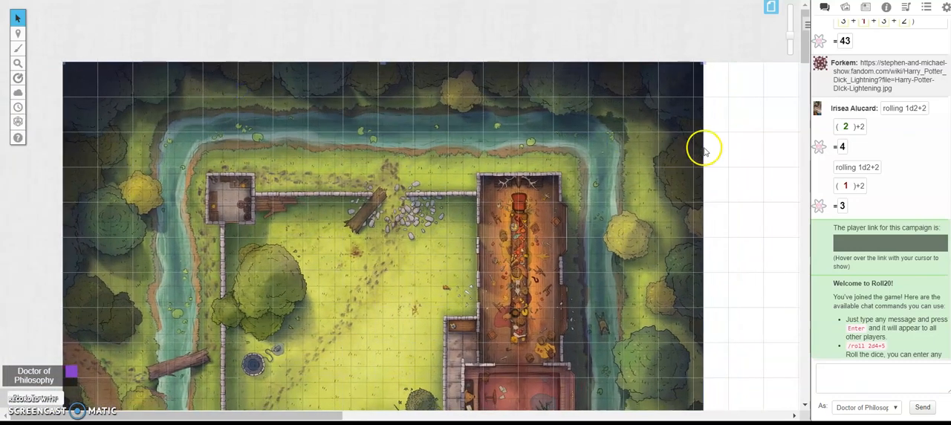
- Enlarge the map image in stages from its lower-right corner until it spans the full width of the page
left_click_drag(803, 55, 785, 138)
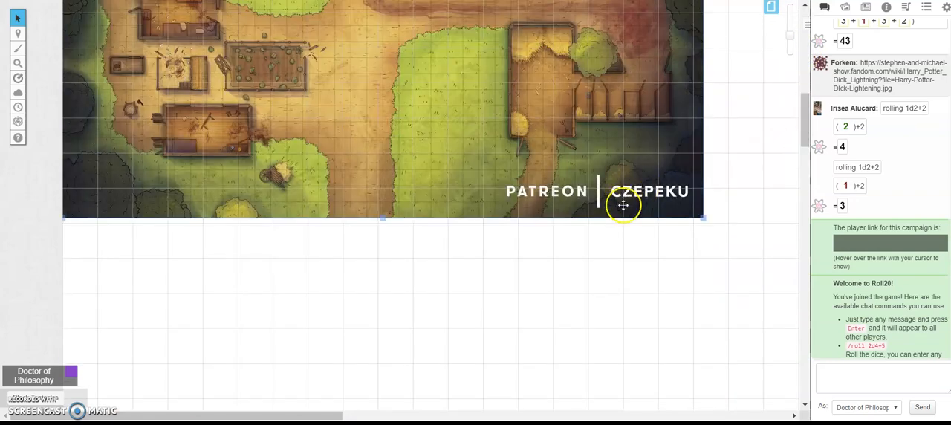
left_click_drag(704, 219, 805, 396)
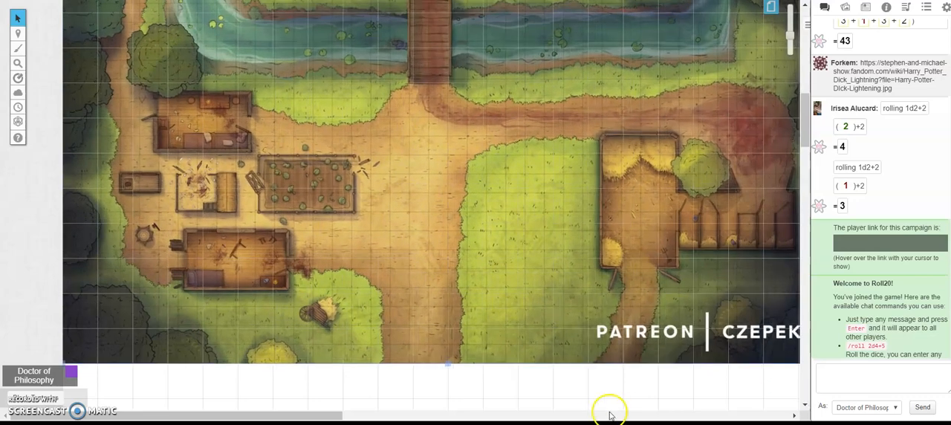
left_click_drag(329, 415, 536, 415)
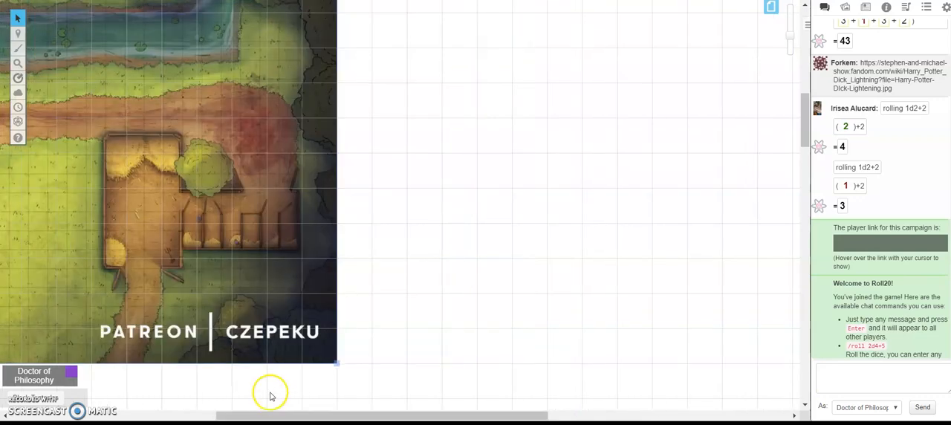
left_click_drag(336, 363, 510, 424)
left_click_drag(806, 142, 788, 212)
left_click_drag(510, 23, 683, 422)
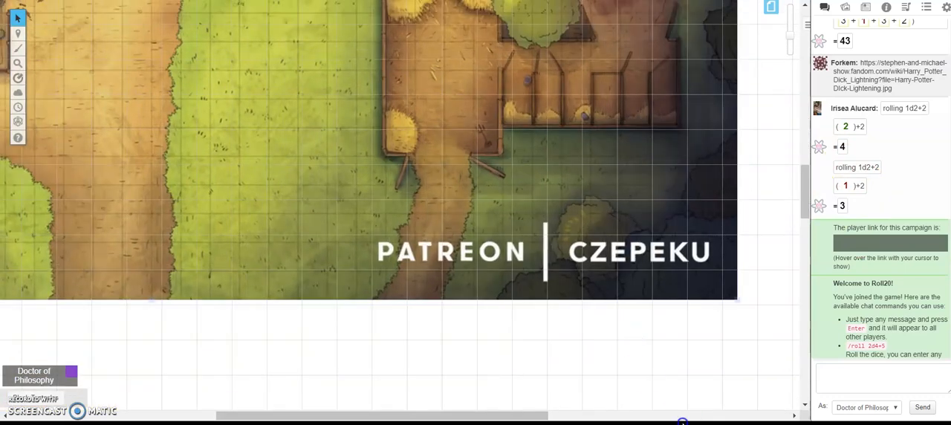
left_click_drag(737, 300, 804, 379)
left_click_drag(542, 415, 651, 415)
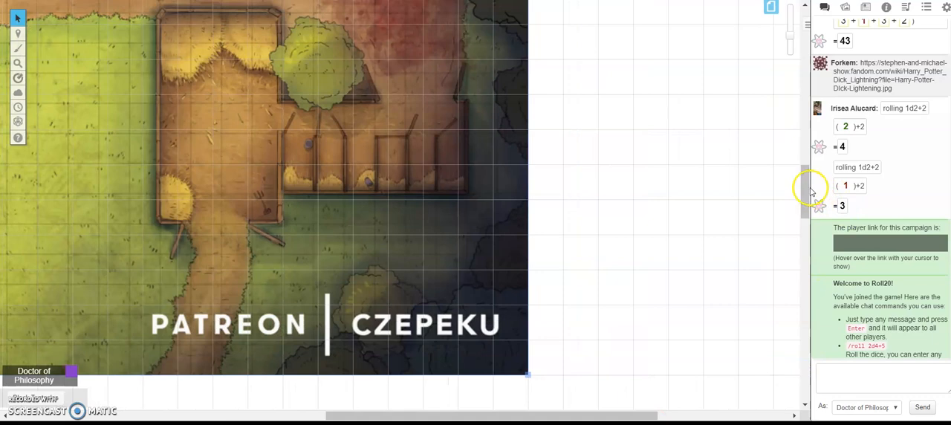
left_click_drag(806, 188, 809, 226)
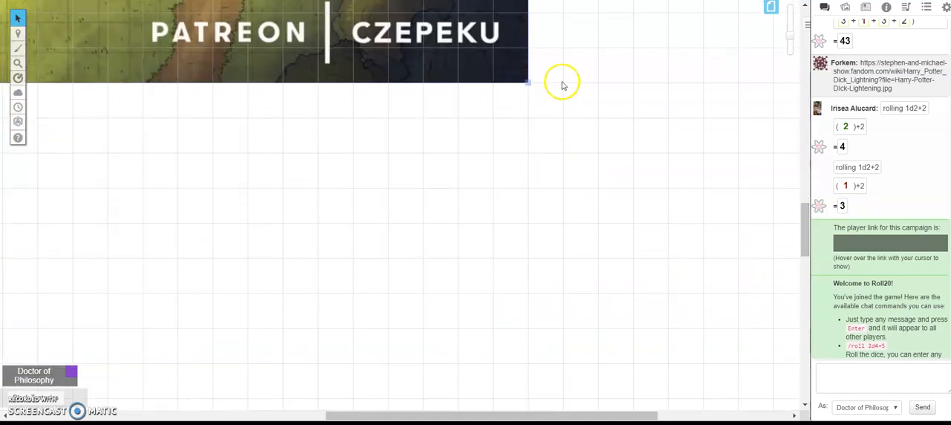
left_click_drag(528, 83, 795, 367)
left_click_drag(802, 248, 797, 280)
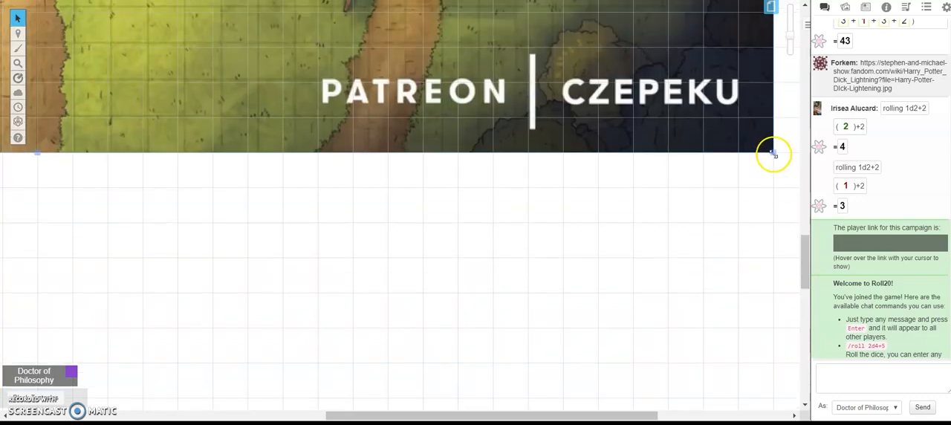
left_click_drag(619, 416, 741, 411)
left_click_drag(808, 274, 805, 281)
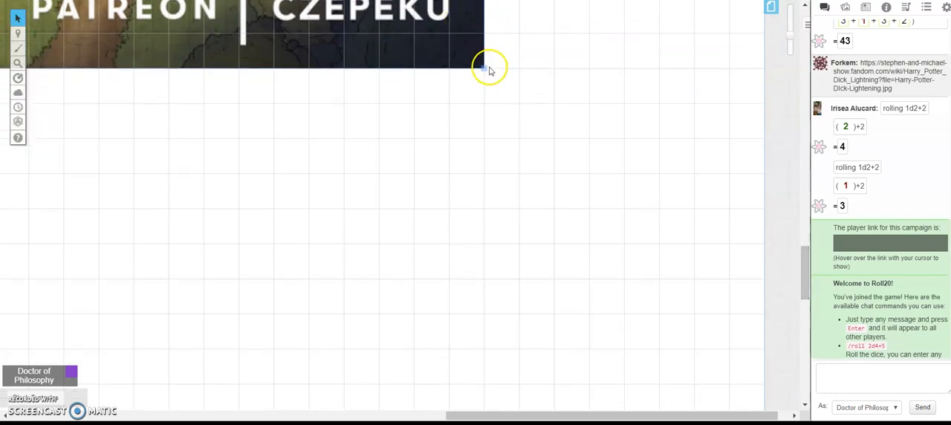
left_click_drag(484, 66, 749, 393)
left_click_drag(808, 276, 807, 299)
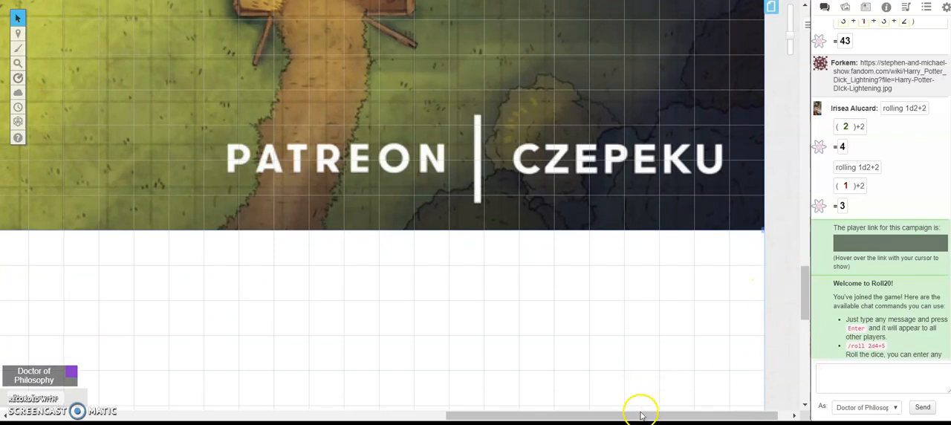
- Check the map image's left side and realign the image with the page's top-left corner
left_click_drag(633, 416, 186, 415)
mouse_move(307, 162)
left_mouse_down()
mouse_move(305, 176)
mouse_move(304, 168)
left_mouse_up()
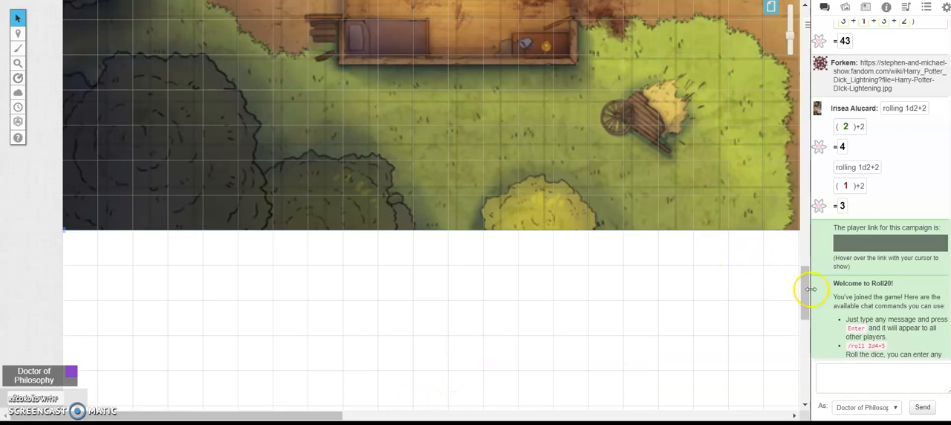
left_click_drag(805, 291, 798, 4)
left_click_drag(396, 168, 460, 313)
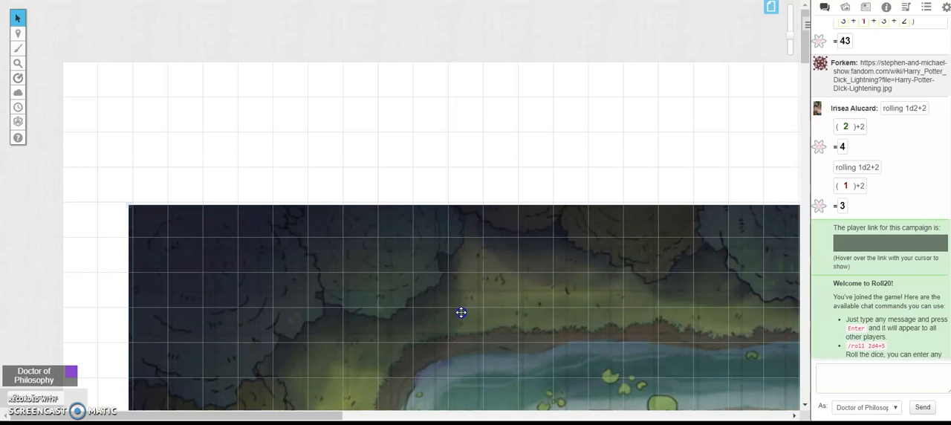
left_click_drag(268, 277, 200, 138)
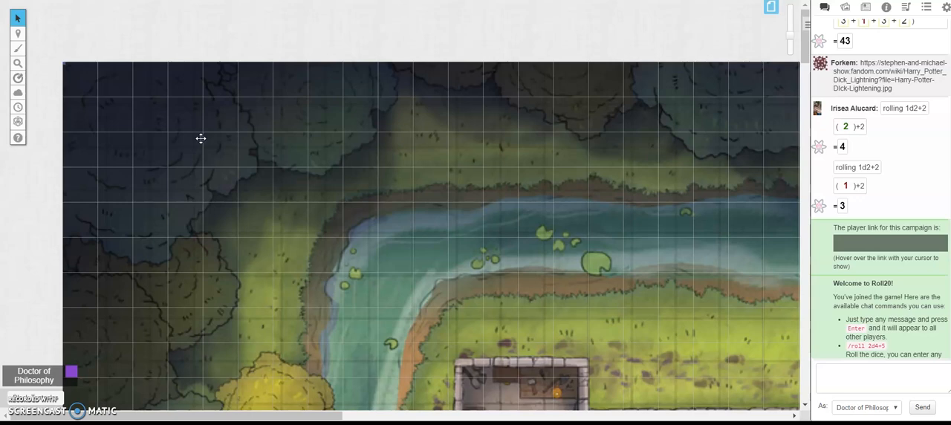
- Shrink the map image slightly from its lower-right corner, leaving about one grid column free at the page's right edge
left_click_drag(327, 418, 813, 336)
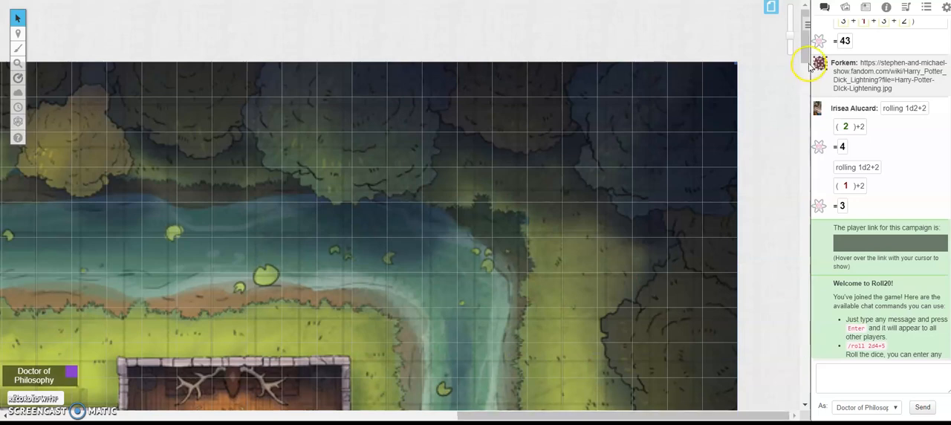
left_click_drag(804, 64, 705, 315)
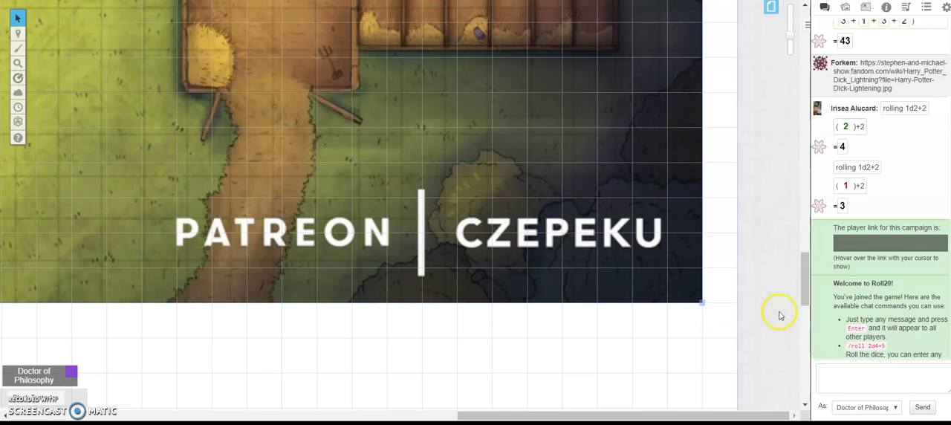
left_click_drag(807, 292, 800, 37)
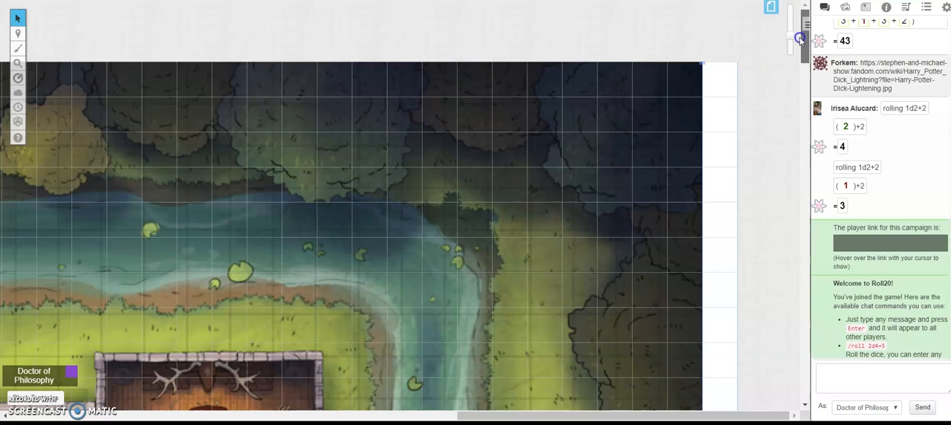
- Disable the grid for the map page and nudge the map image slightly to the right
left_click(771, 8)
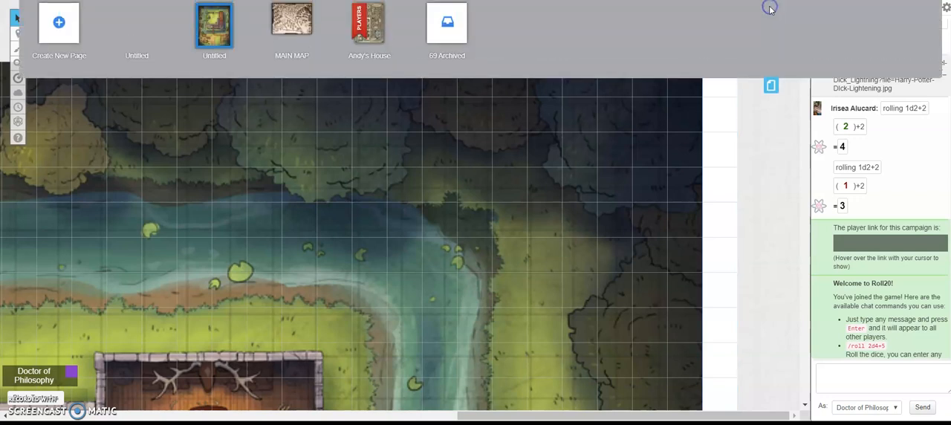
mouse_move(142, 22)
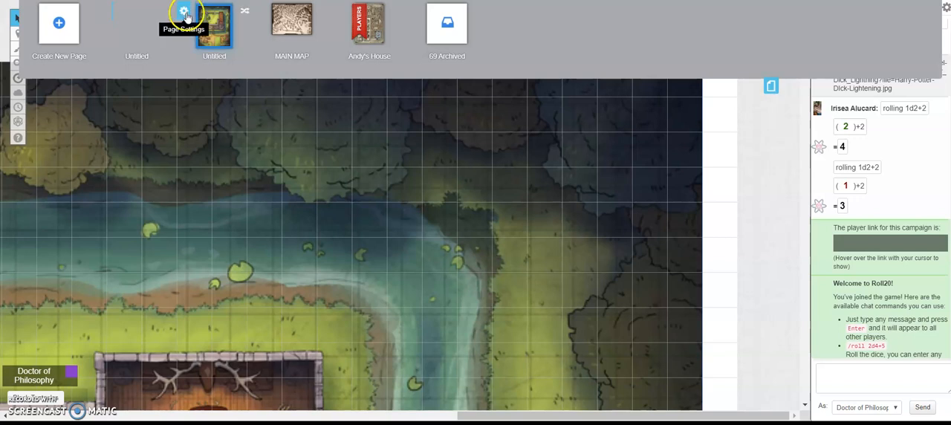
left_click(187, 12)
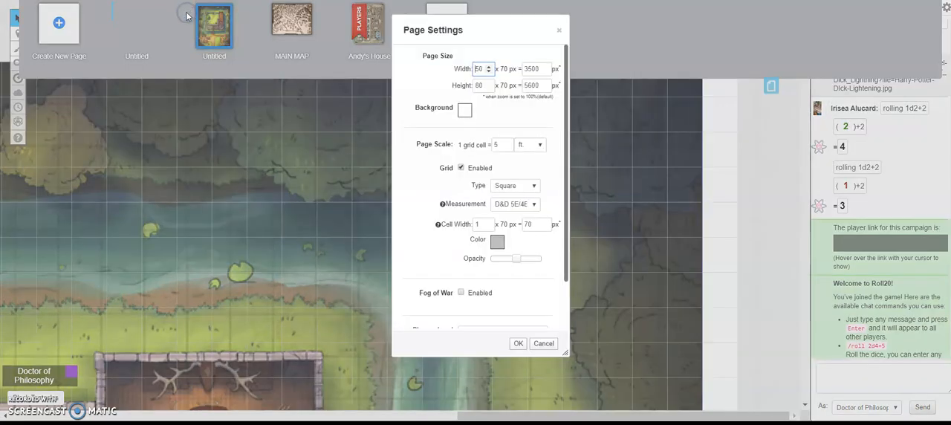
left_click(461, 168)
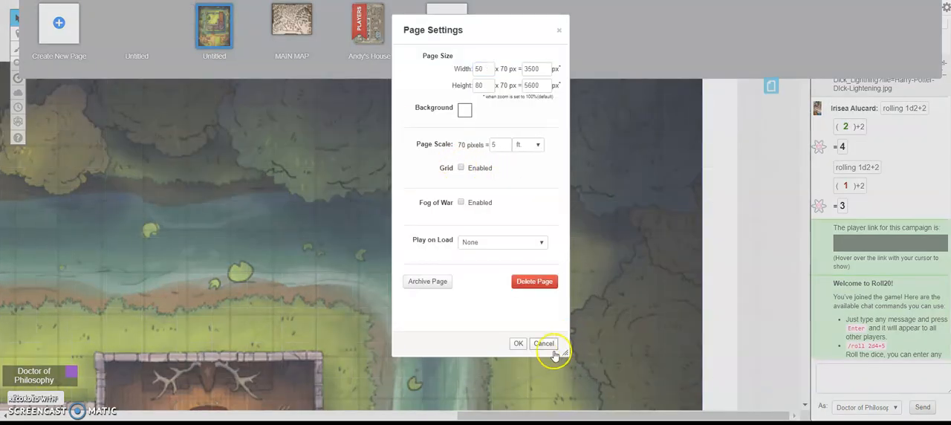
left_click(519, 345)
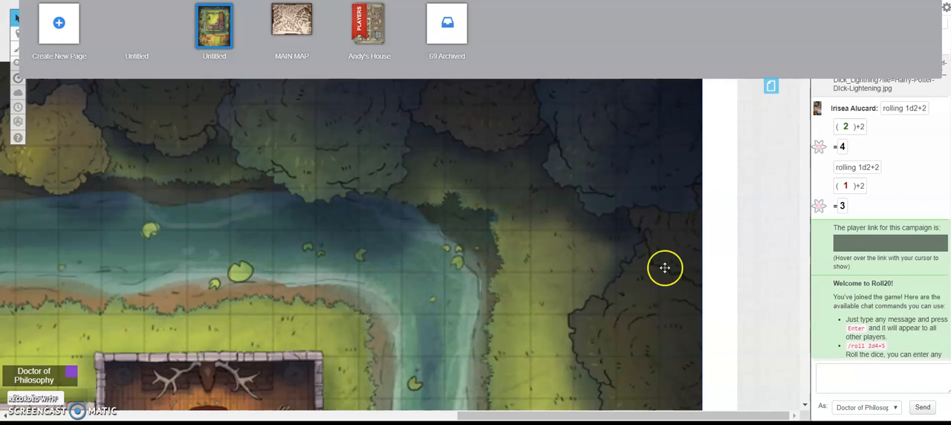
left_click(771, 82)
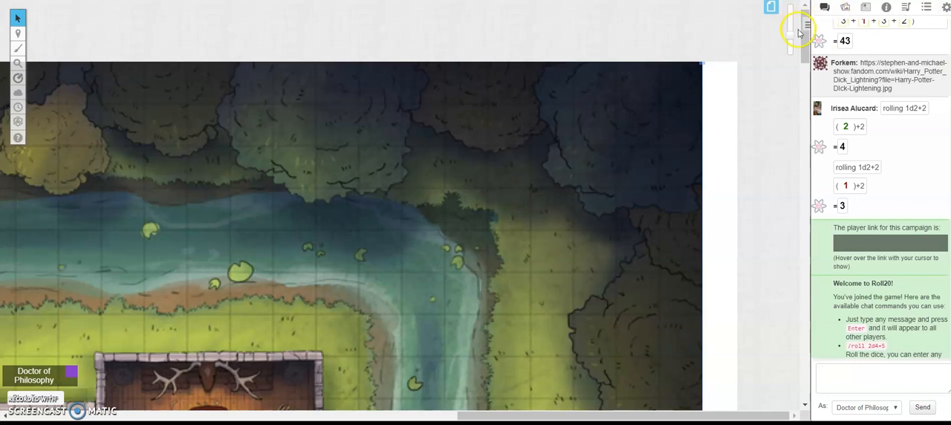
mouse_move(650, 117)
left_mouse_down()
mouse_move(650, 136)
mouse_move(653, 117)
left_mouse_up()
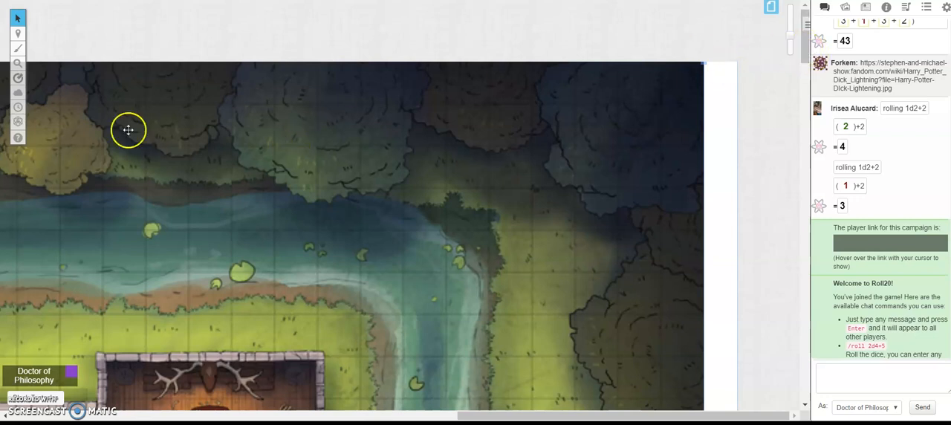
- Hide a rectangular area over the banquet hall with the Hide Areas tool and enable Fog of War for the page
mouse_move(18, 103)
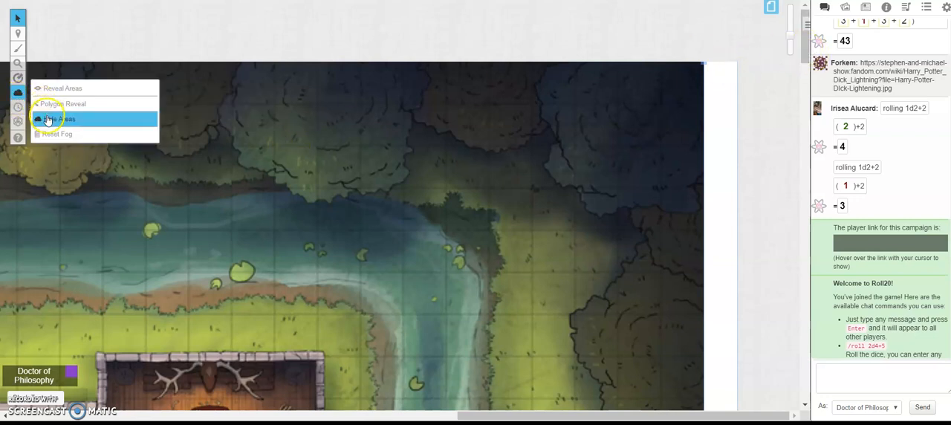
left_click(48, 120)
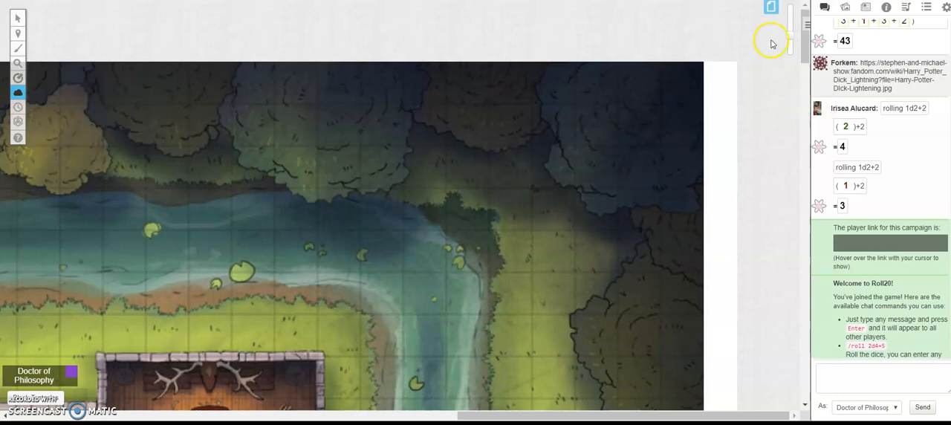
left_click_drag(804, 46, 770, 80)
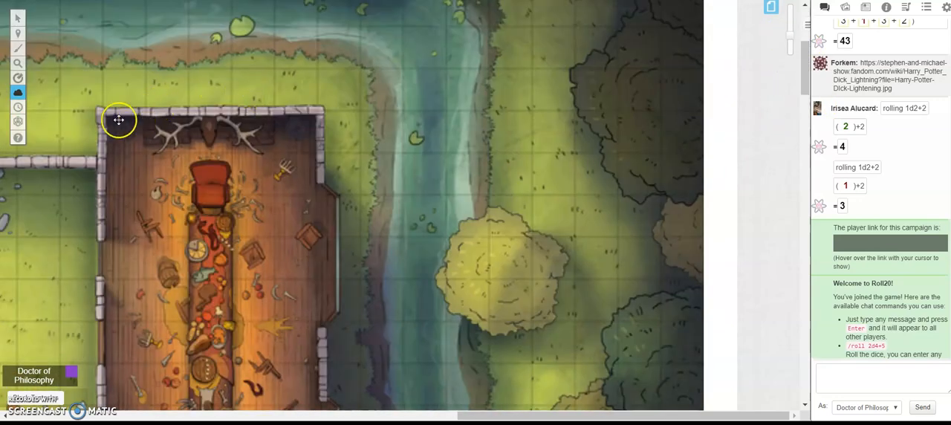
left_click_drag(100, 116, 324, 388)
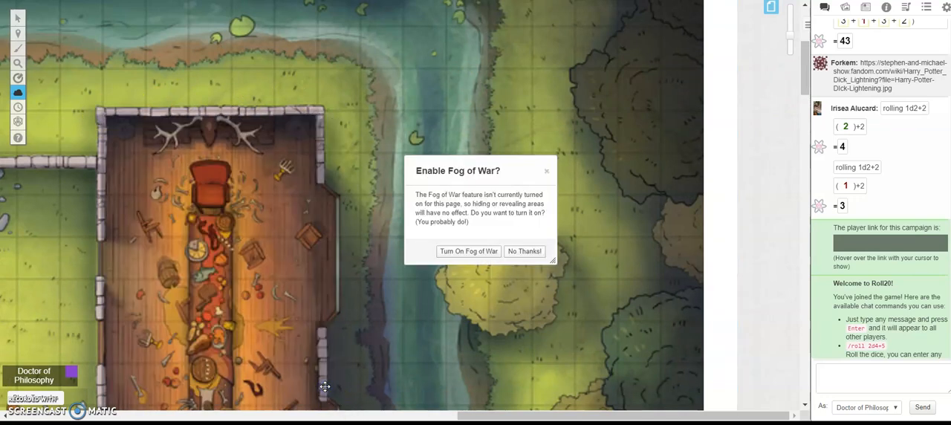
left_click(486, 253)
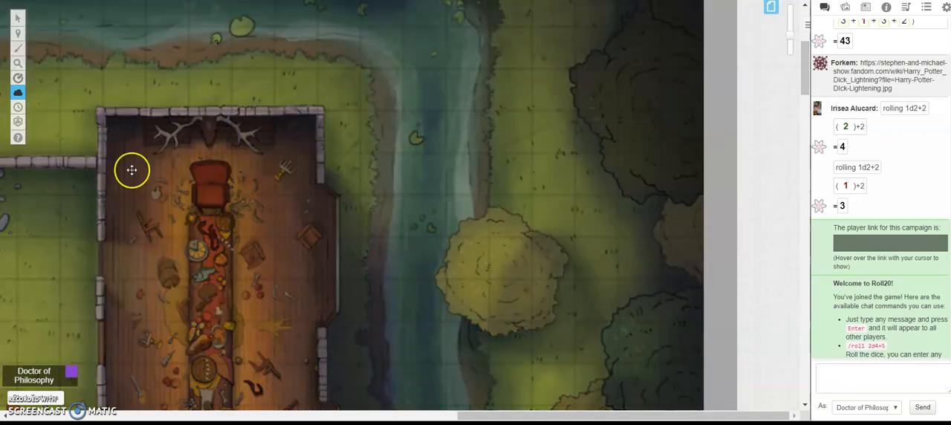
- Activate the Reveal Areas tool and look over the fogged map along the river and banquet hall
mouse_move(18, 94)
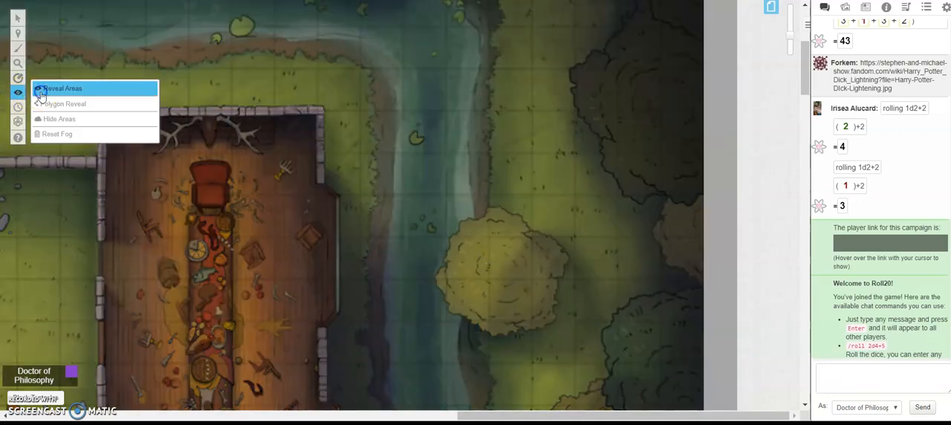
left_click(41, 89)
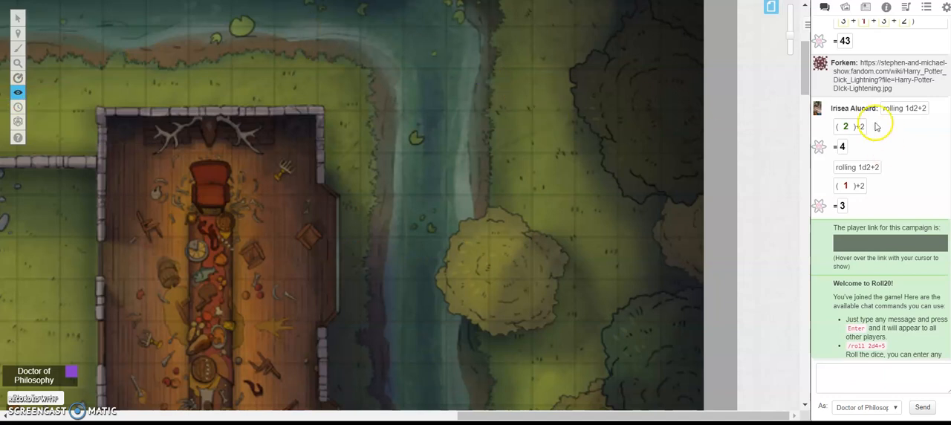
left_click_drag(807, 71, 801, 33)
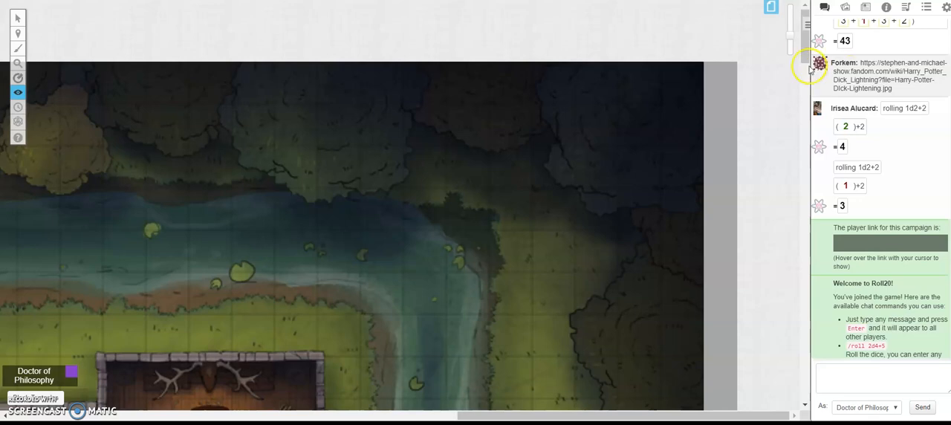
left_click_drag(804, 57, 749, 119)
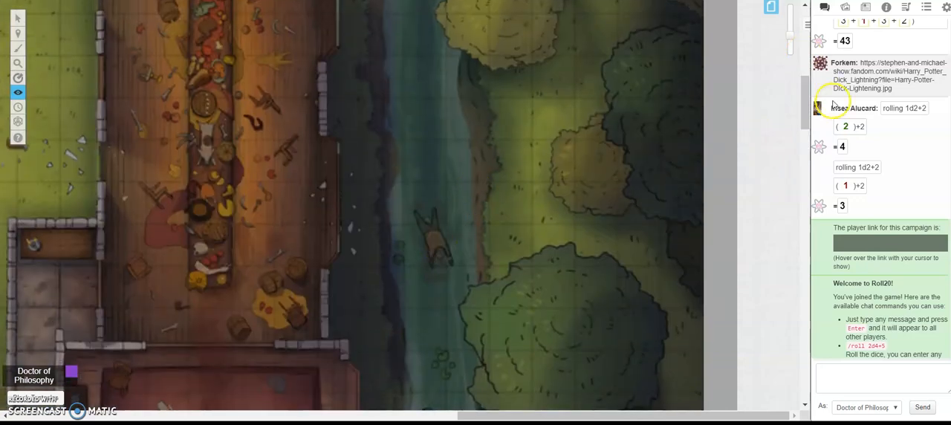
left_click_drag(808, 100, 769, 29)
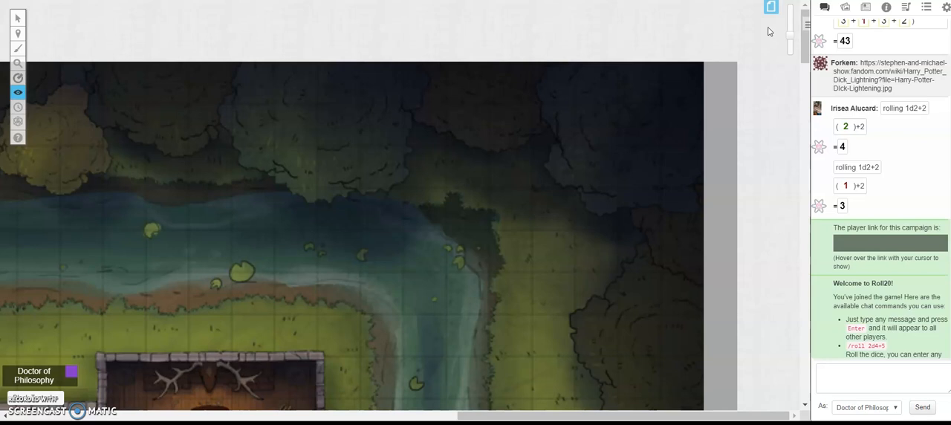
- Search the art library's tokens for "goblin"
left_click(849, 13)
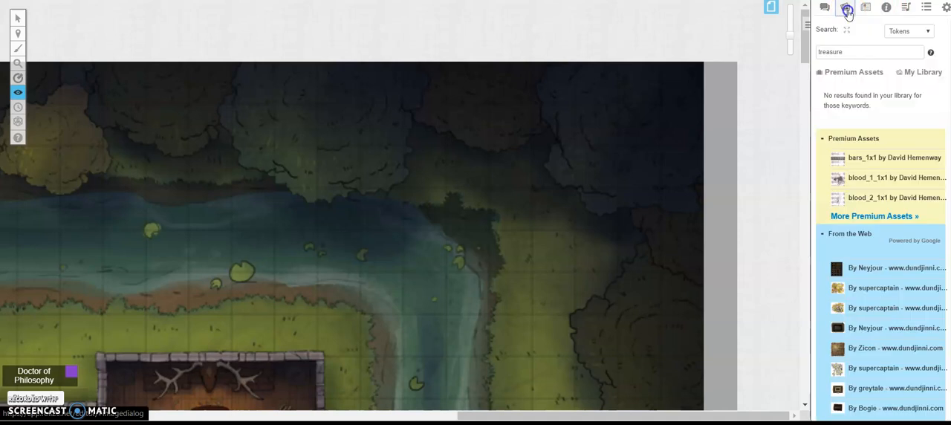
double_click(862, 51)
type("goblin")
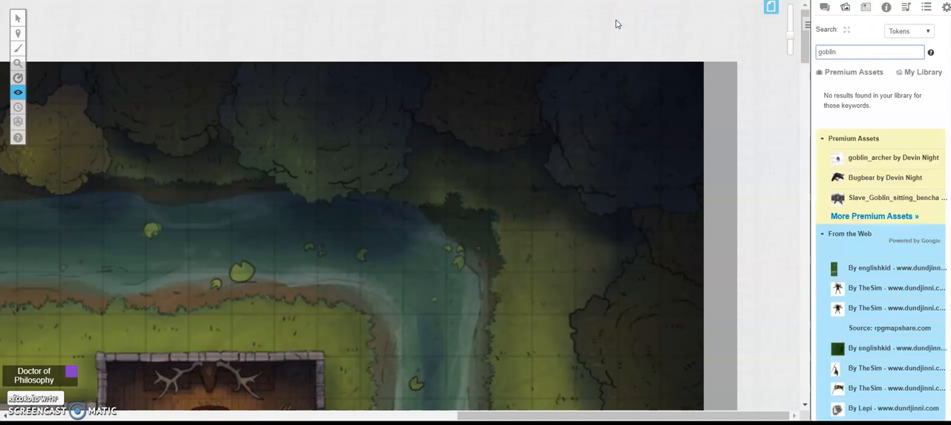
- Switch the active layer to Objects & Tokens
left_click(17, 33)
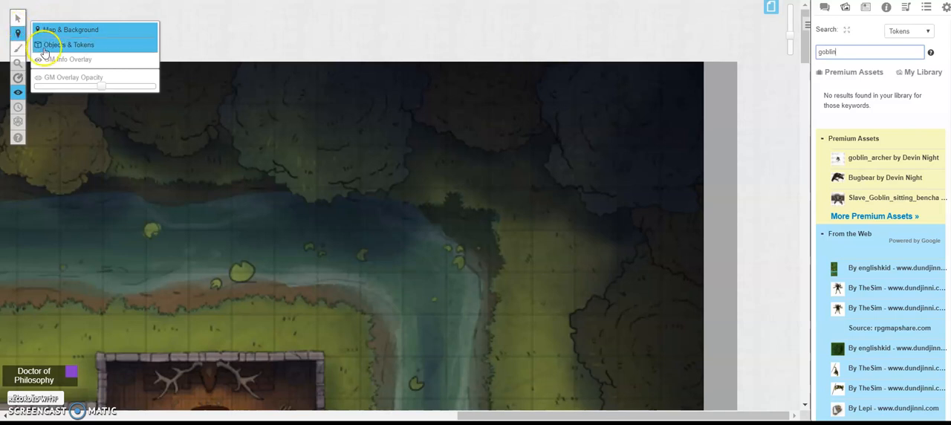
left_click(46, 45)
mouse_move(910, 195)
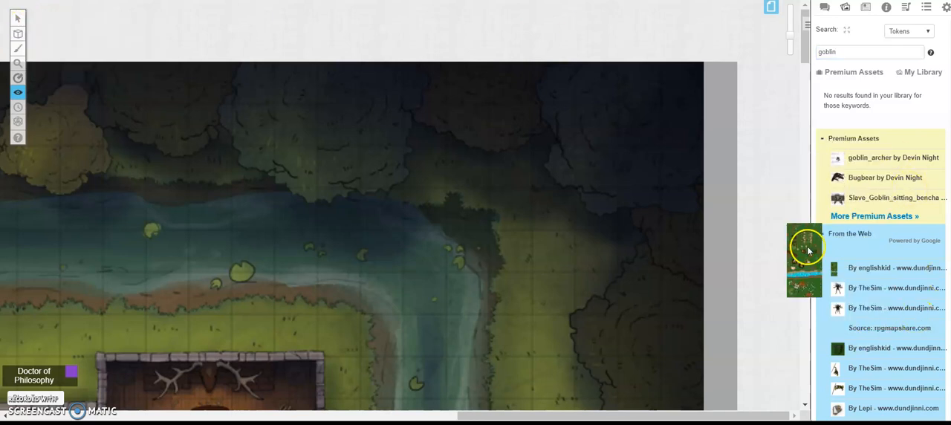
- Place a Crossbow Goblin token from the free "02 - Goblins and Kobolds" set on the grass just right of the river bend
left_click(857, 74)
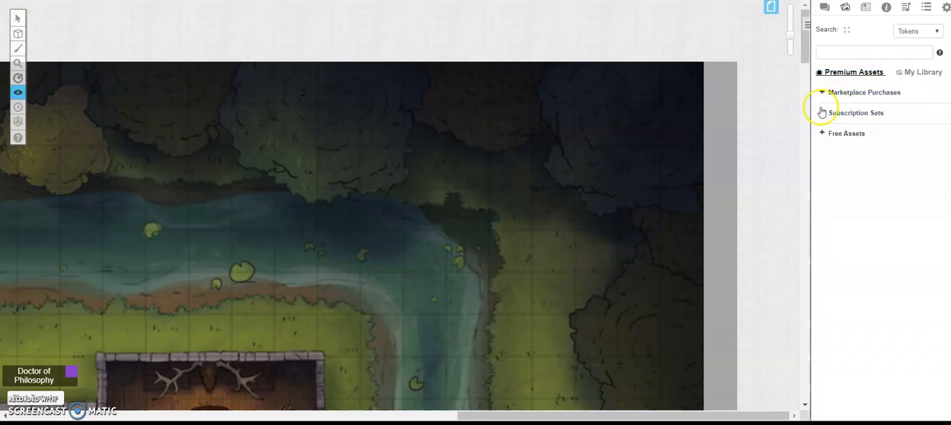
left_click(821, 134)
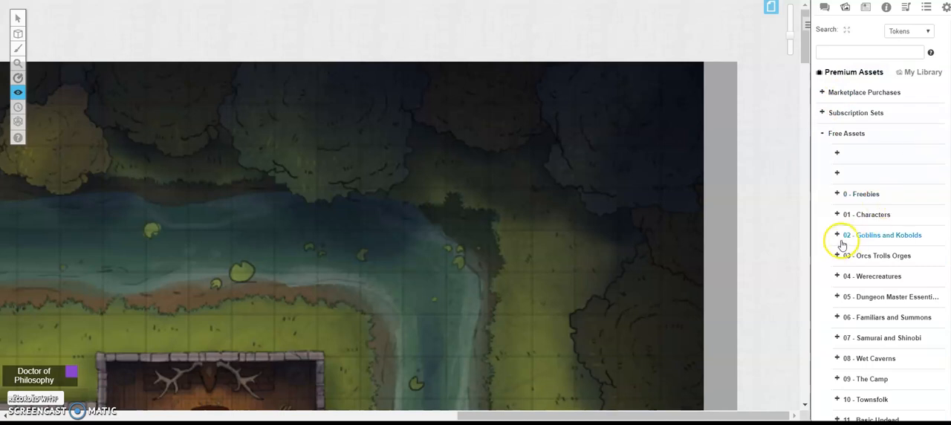
left_click(837, 235)
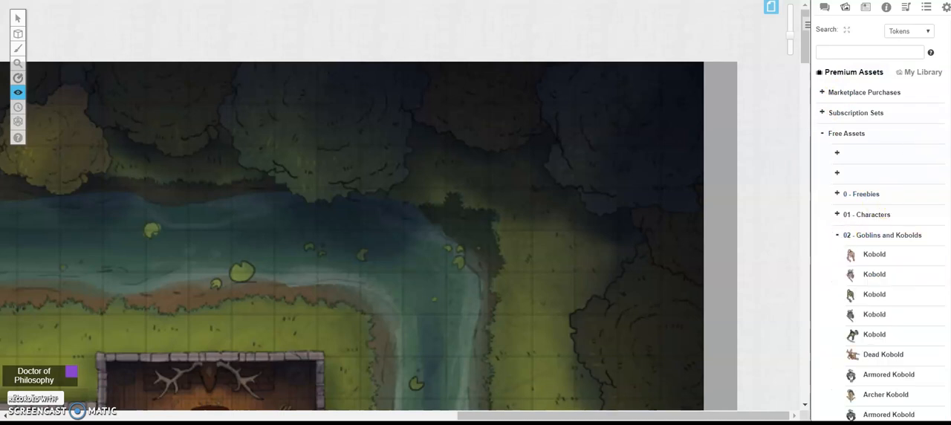
scroll(880, 223, "down", 5)
scroll(856, 223, "down", 1)
left_click_drag(856, 220, 510, 259)
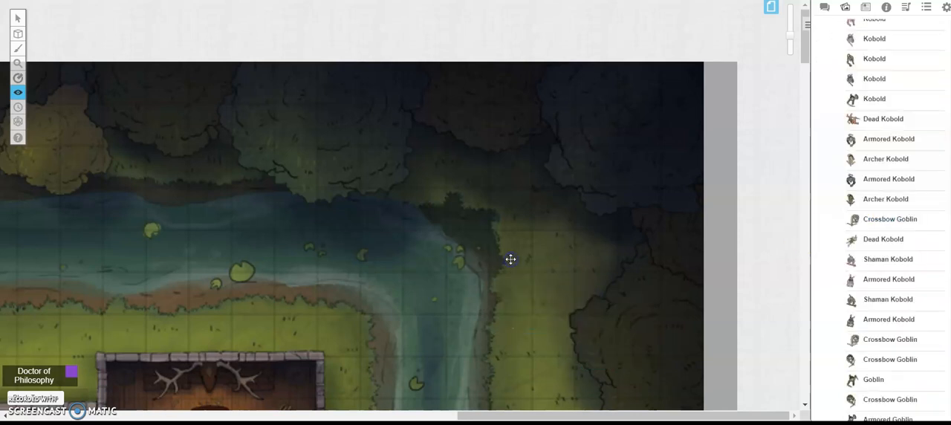
right_click(520, 259)
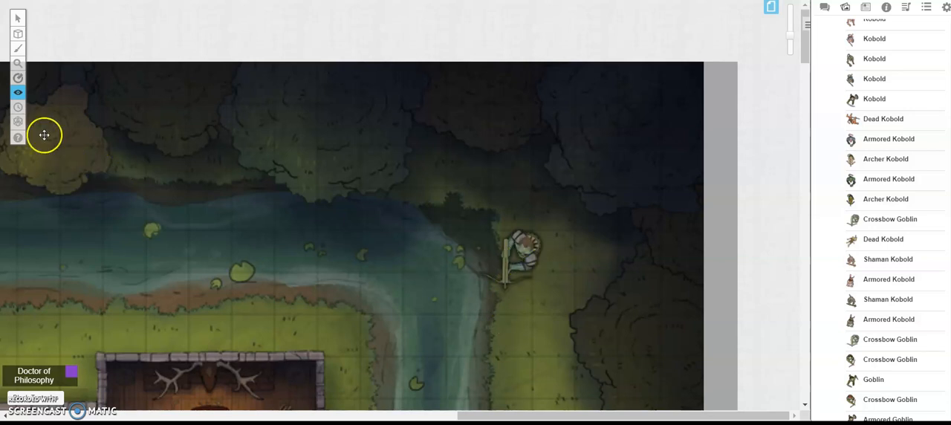
- Select the crossbow goblin token and shrink it from its lower-right corner to about two thirds of its size
left_click(16, 22)
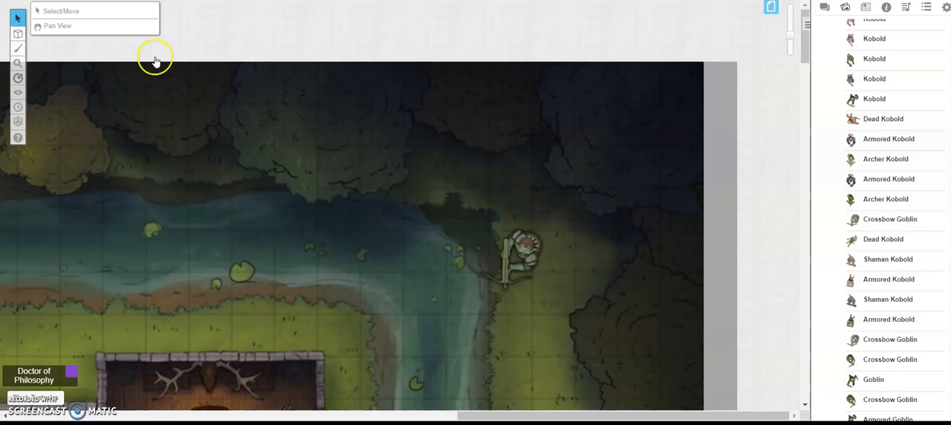
left_click(520, 248)
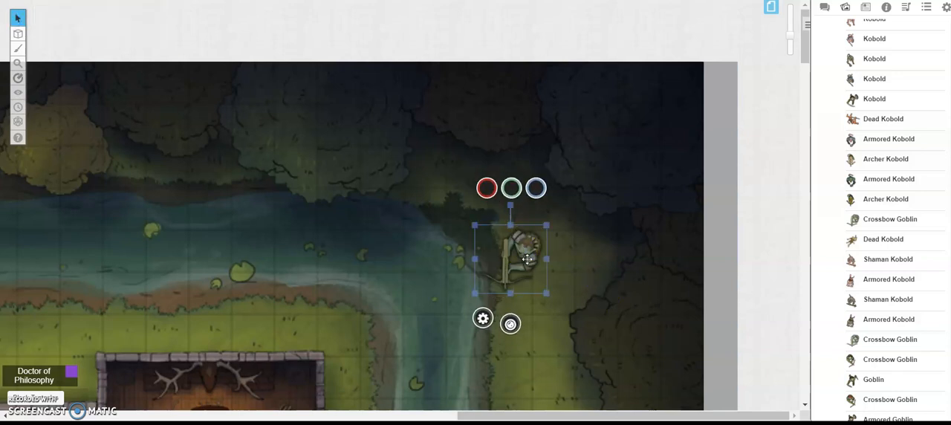
left_click_drag(546, 293, 523, 273)
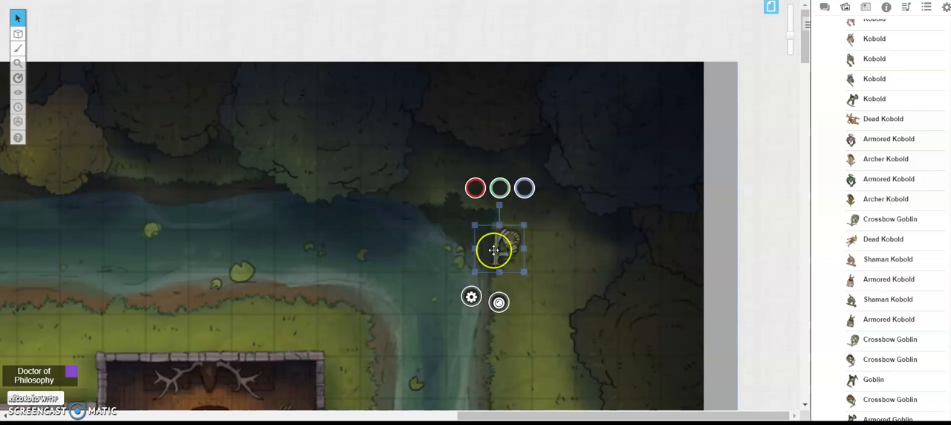
- Move the crossbow goblin token slightly away from the river bank, further onto the grass
left_click_drag(495, 251, 505, 252)
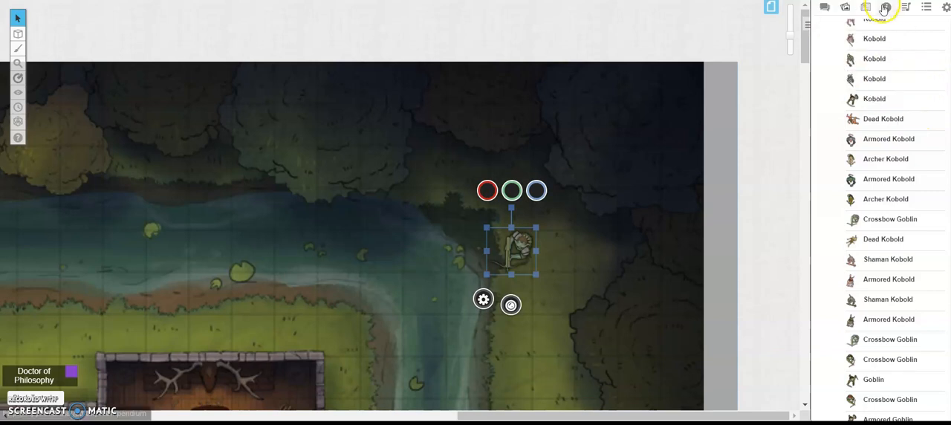
- Search the Pathfinder compendium for "goblin", place the Goblin bestiary entry on the map, and close its sheet
left_click(886, 7)
double_click(860, 42)
key("BackSpace")
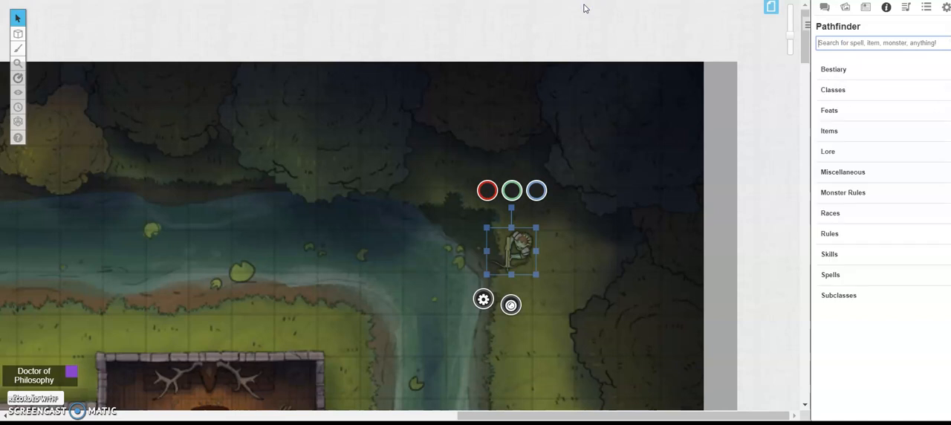
type("goblin")
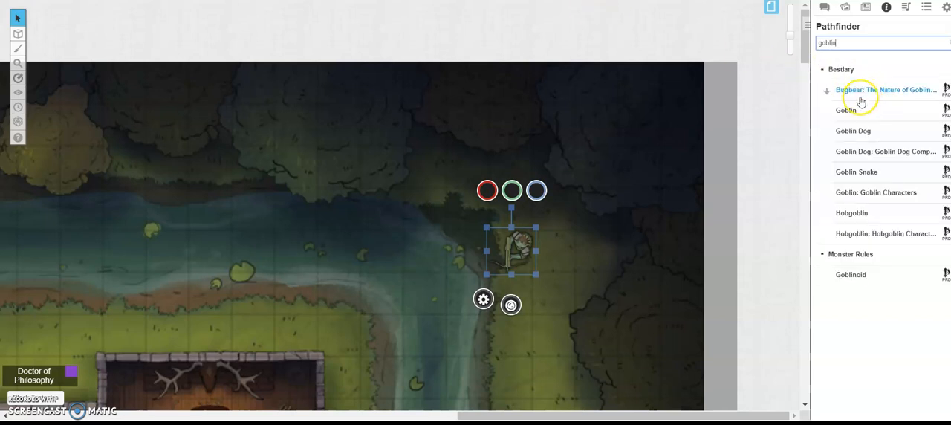
left_click_drag(849, 114, 513, 265)
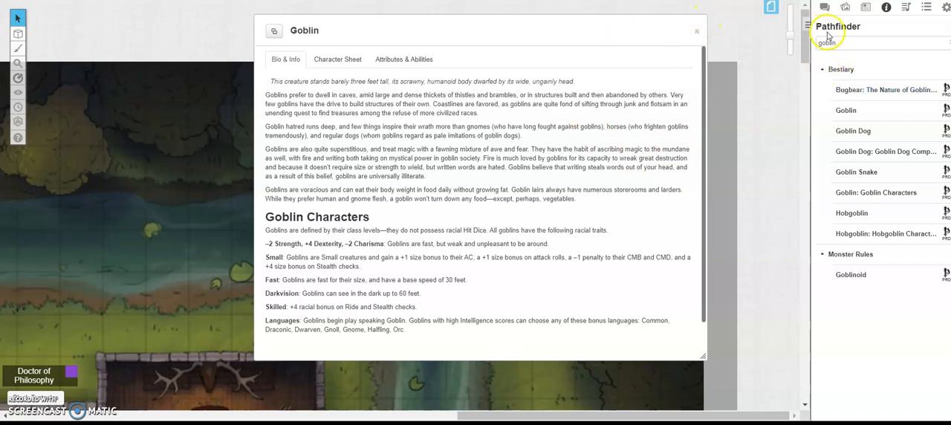
left_click(696, 31)
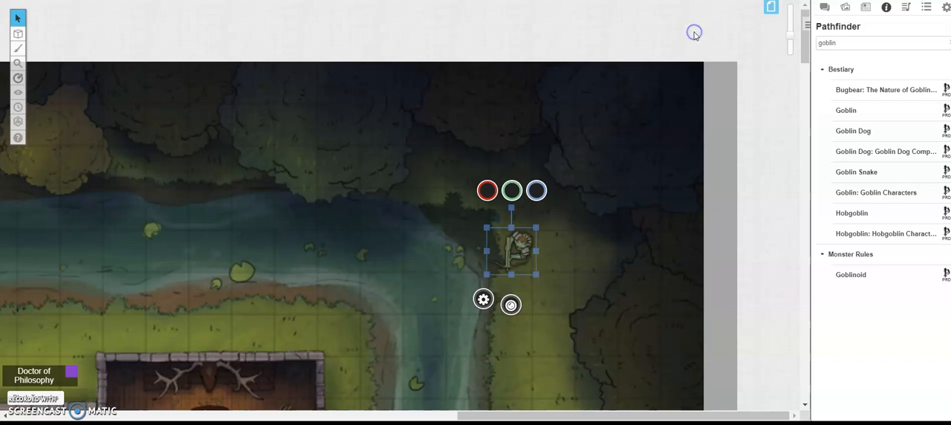
- Open the Goblin entry from the journal and examine its character sheet in both the stat block and editing views
left_click(866, 8)
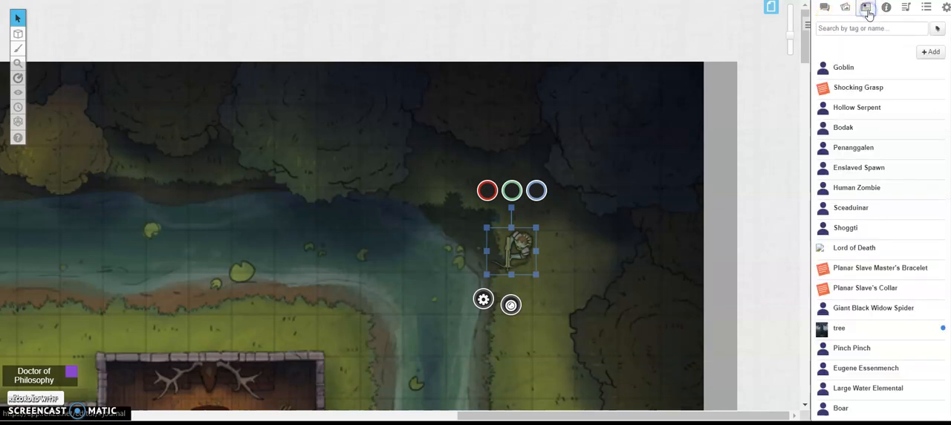
left_click(844, 68)
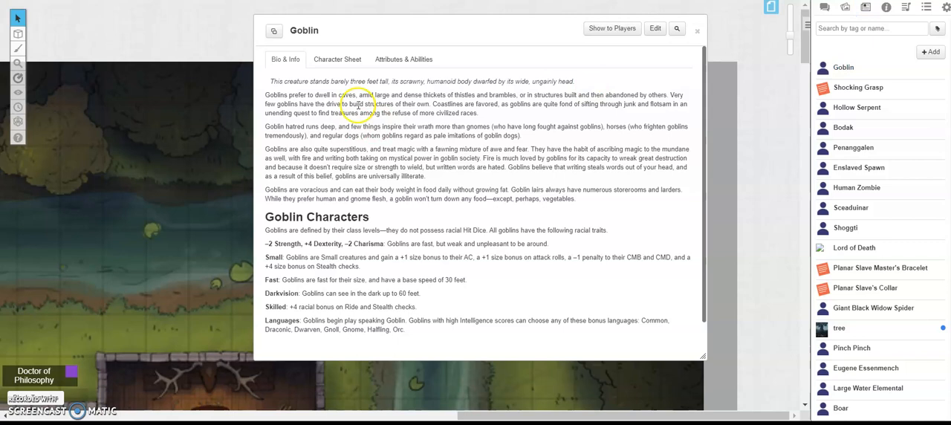
left_click(330, 65)
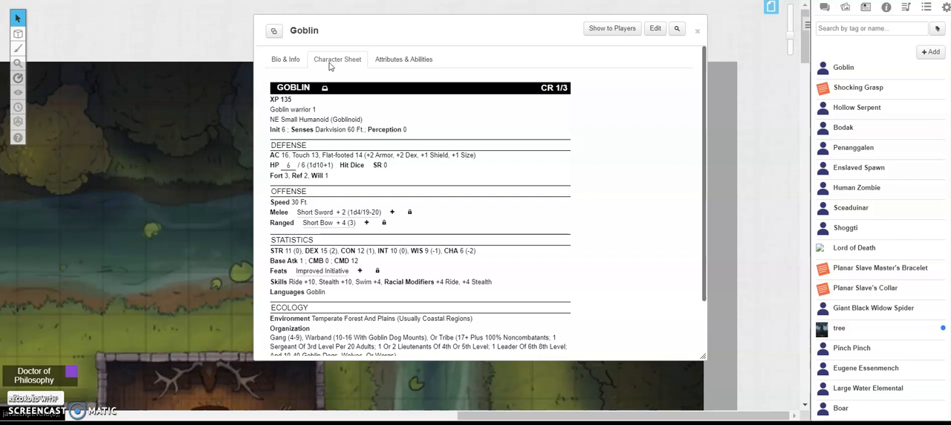
left_click(274, 89)
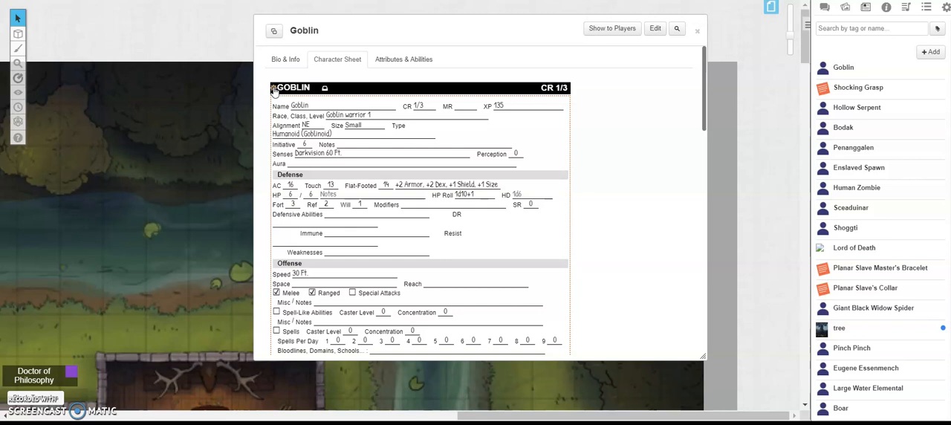
left_click(273, 87)
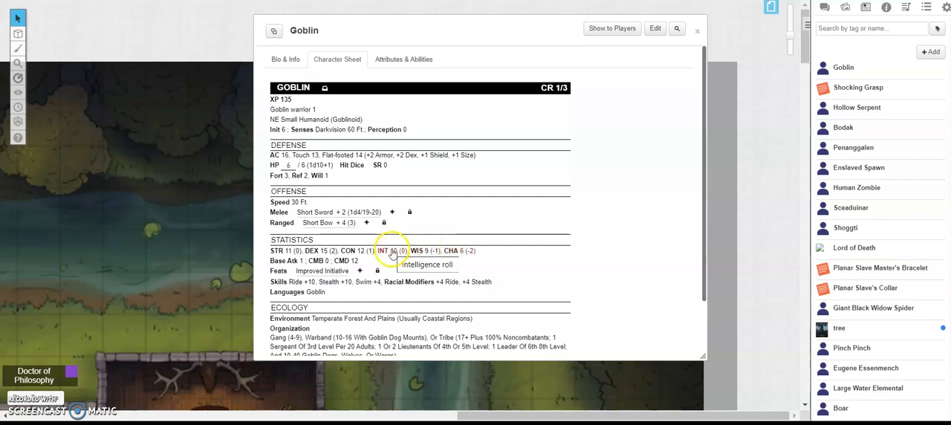
left_click(273, 88)
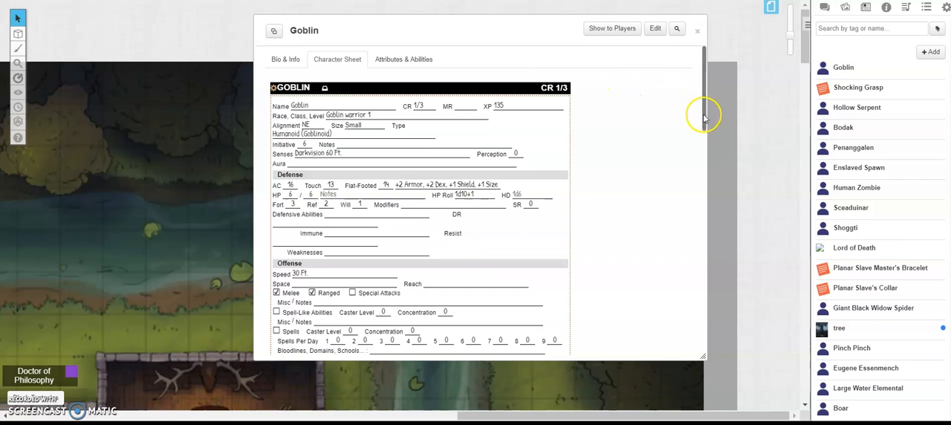
left_click_drag(704, 116, 706, 54)
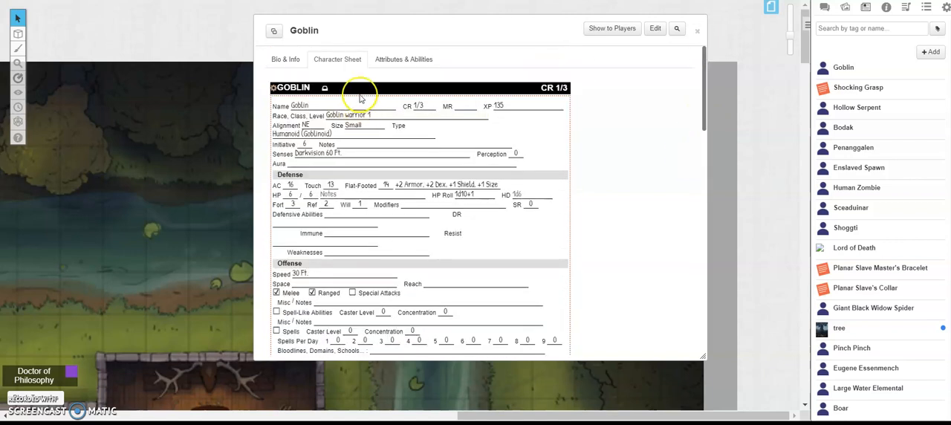
left_click(272, 88)
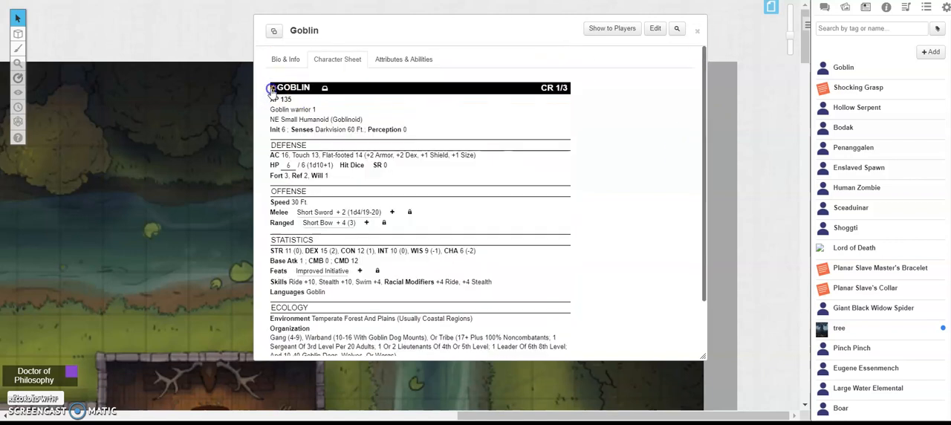
- Rename the goblin on its character sheet as "Thrizborne the Goblin"
left_click(272, 89)
left_click(311, 106)
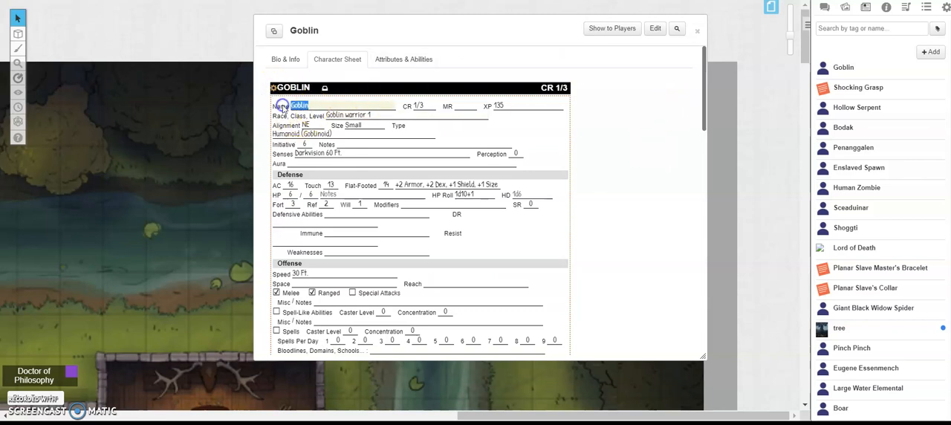
key("Left")
type("Thri")
key("BackSpace")
key("BackSpace")
type("ab")
key("BackSpace")
key("BackSpace")
key("BackSpace")
type("izborne the")
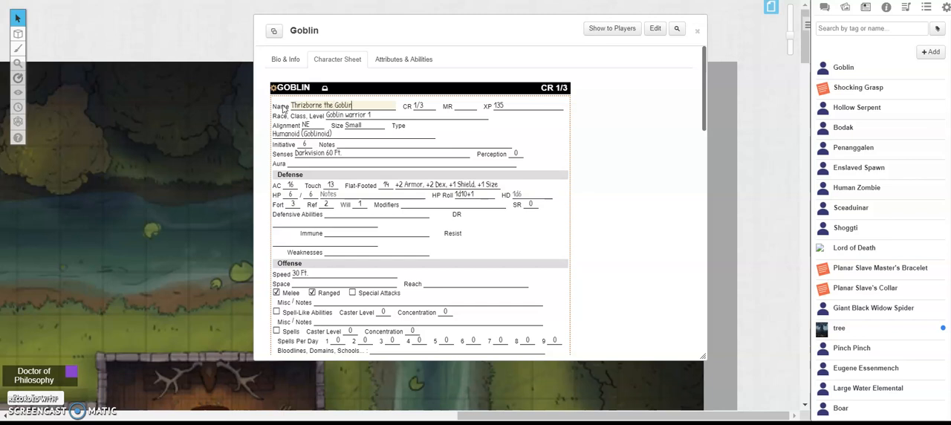
left_click(379, 114)
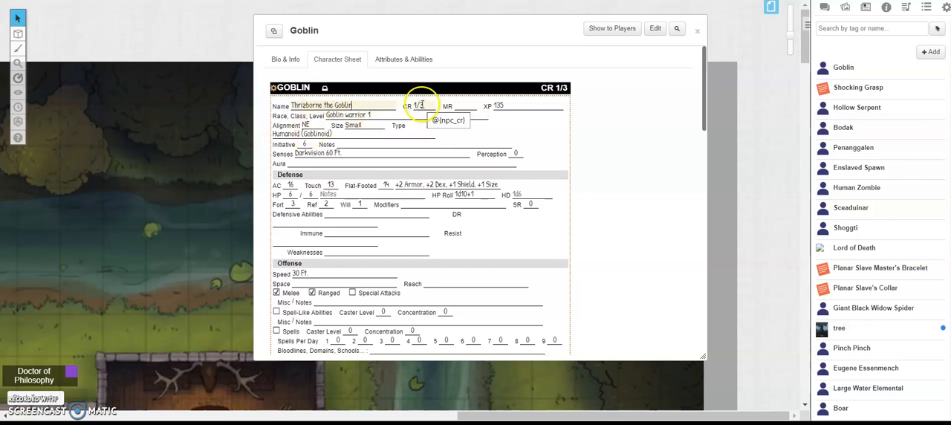
left_click(400, 117)
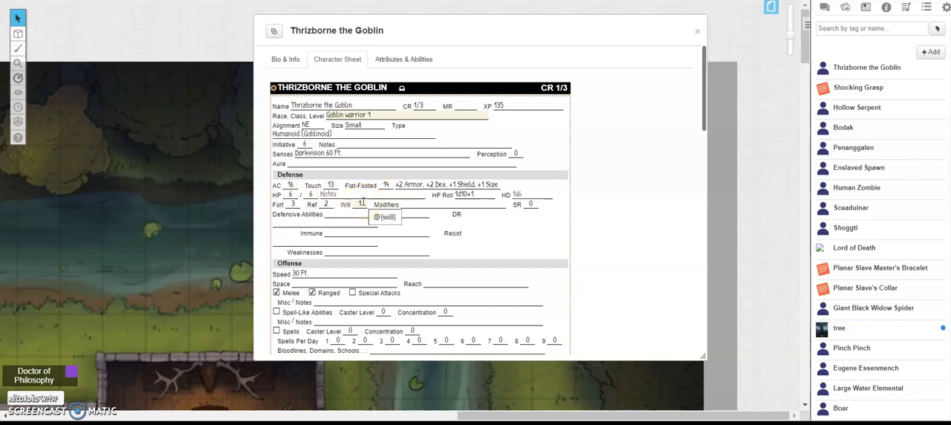
- Enable Spells on the goblin's sheet with caster level 1 and 4 first-level spells per day, and return to the stat block
left_click(276, 331)
left_click(348, 328)
type("1")
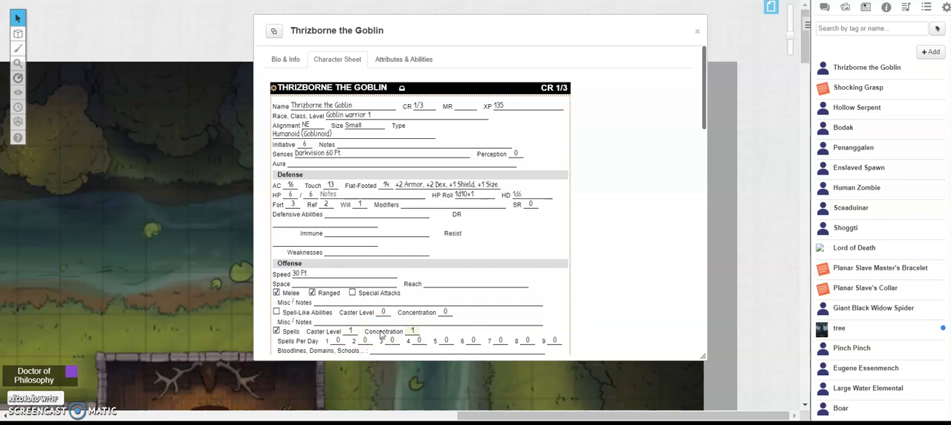
key("Tab")
key("Tab")
left_click_drag(705, 115, 695, 95)
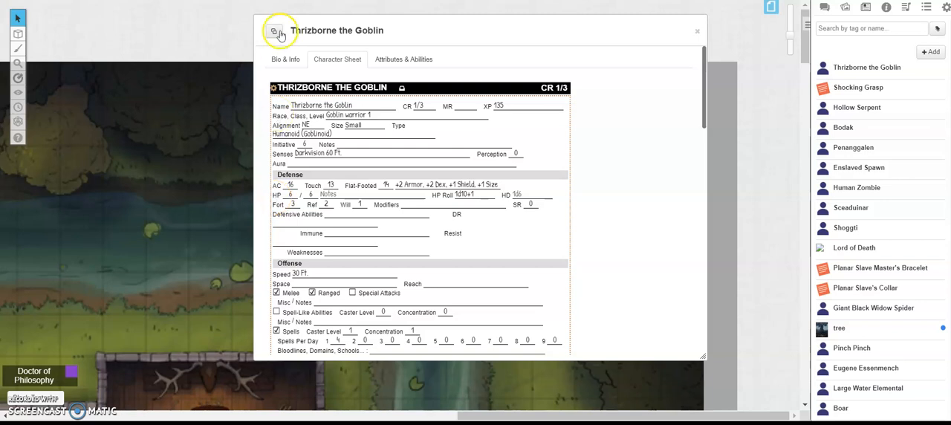
left_click(274, 87)
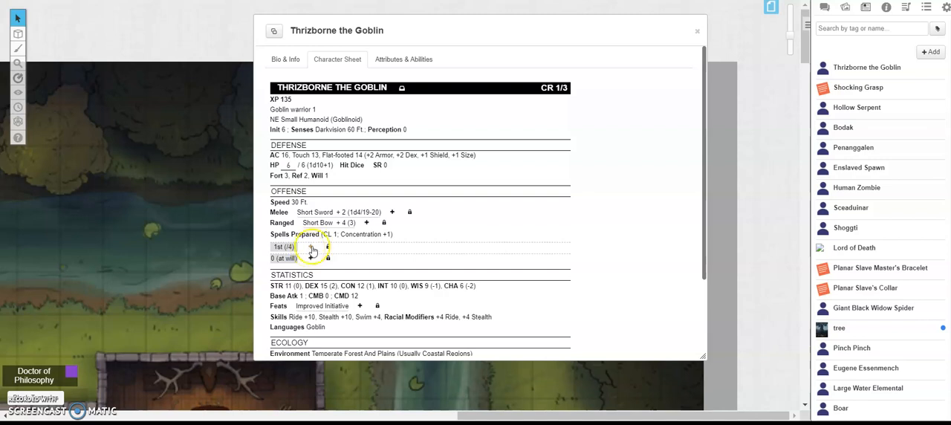
- Search the compendium for "shocking grasp" and add Shocking Grasp to the goblin's first-level prepared spells
left_click(311, 247)
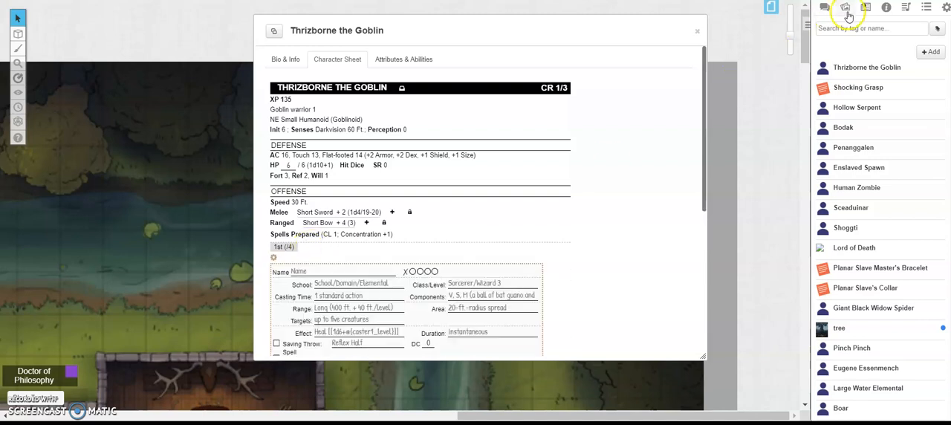
left_click(274, 260)
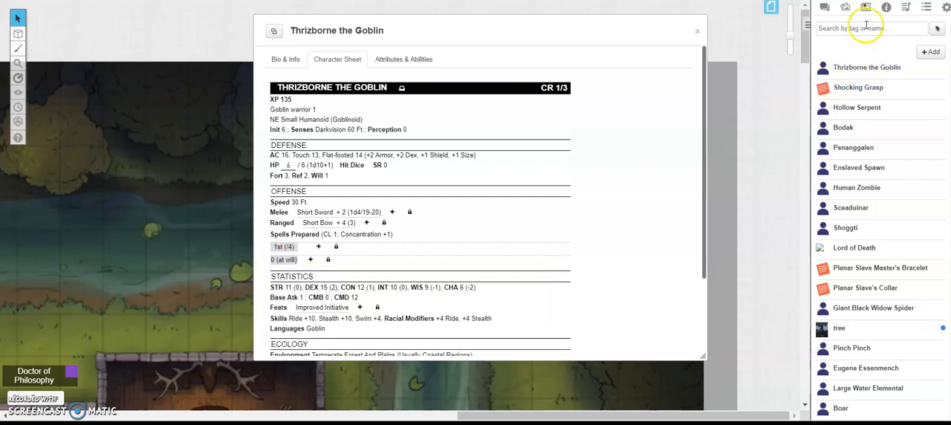
left_click(887, 10)
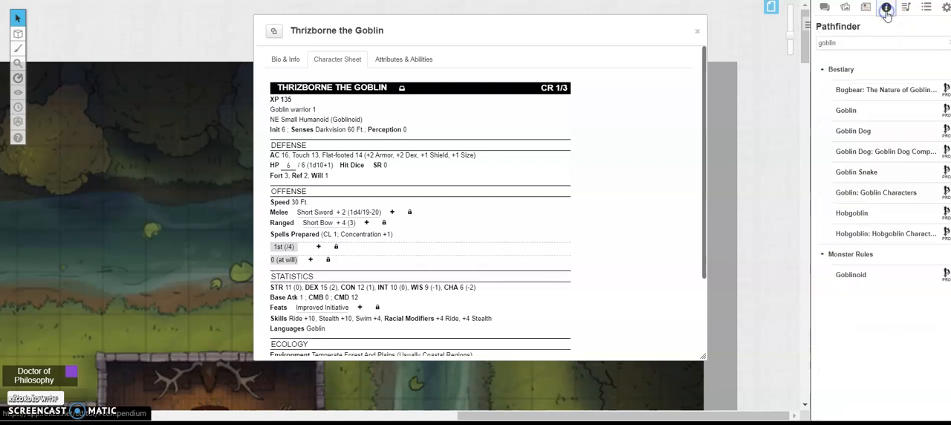
double_click(857, 42)
type("shocking grasp")
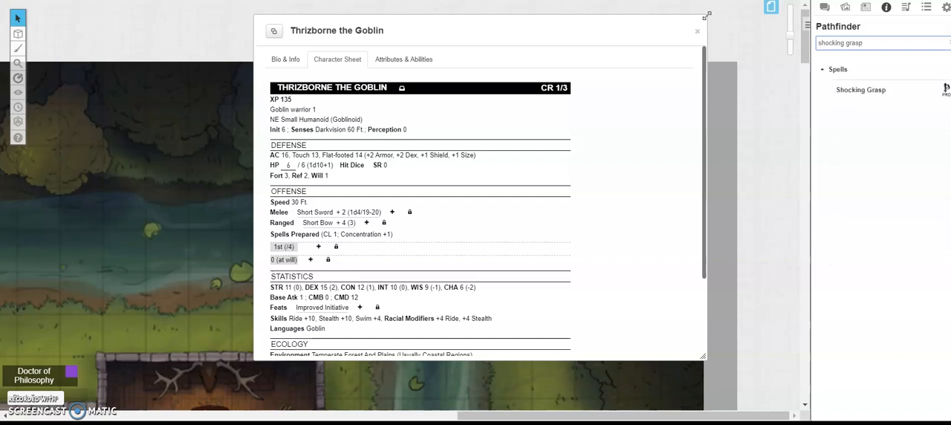
left_click_drag(878, 99, 449, 251)
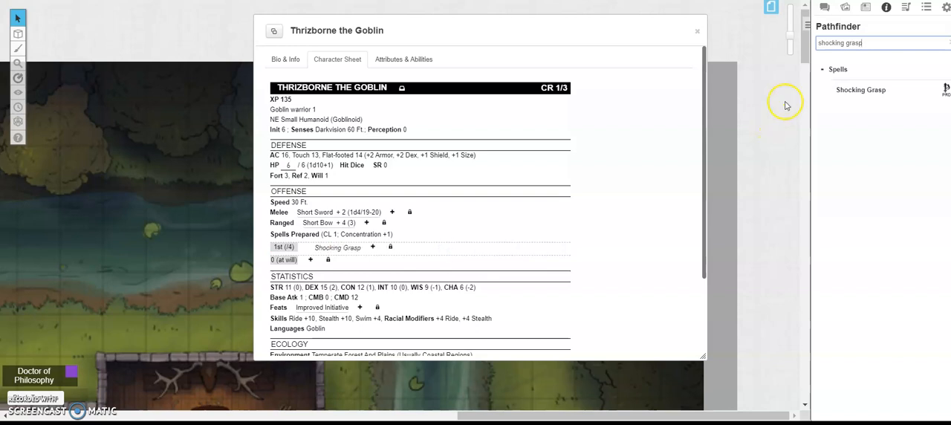
- Try to add Resistance from the compendium to the goblin's prepared spells
triple_click(875, 47)
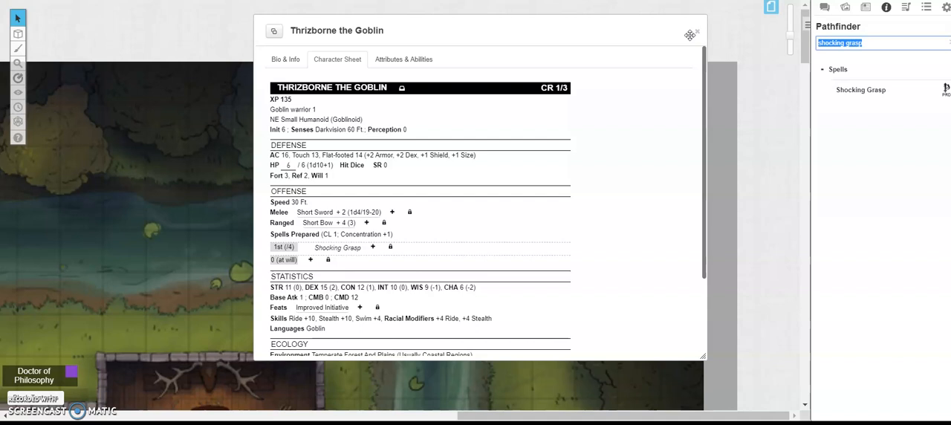
type("resistance")
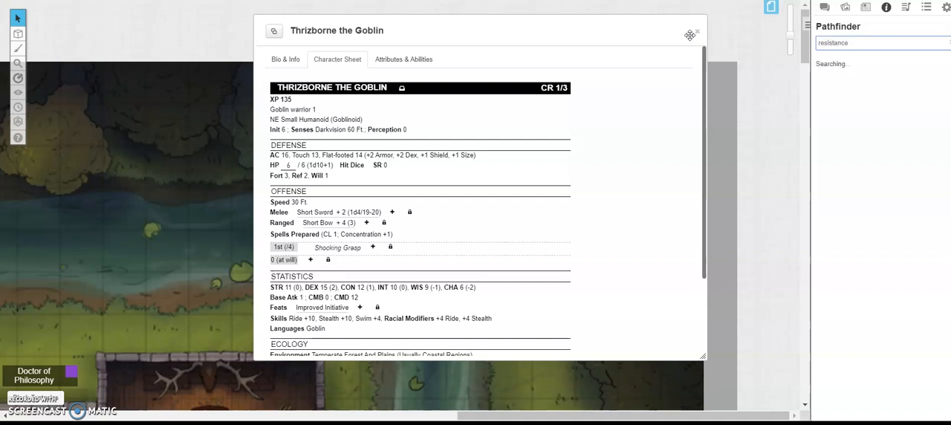
left_click_drag(877, 113, 460, 256)
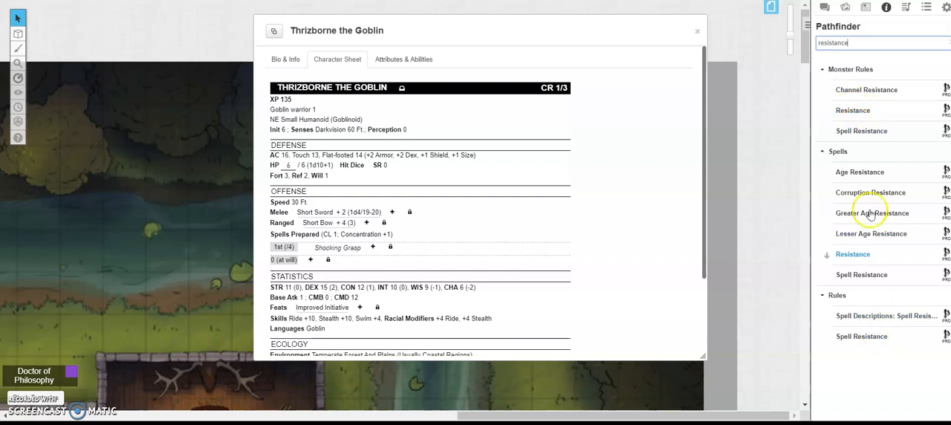
- Search the compendium for "magic missile" and add Magic Missile to the goblin's first-level prepared spells
key("BackSpace")
key("BackSpace")
key("BackSpace")
key("BackSpace")
key("BackSpace")
key("BackSpace")
key("BackSpace")
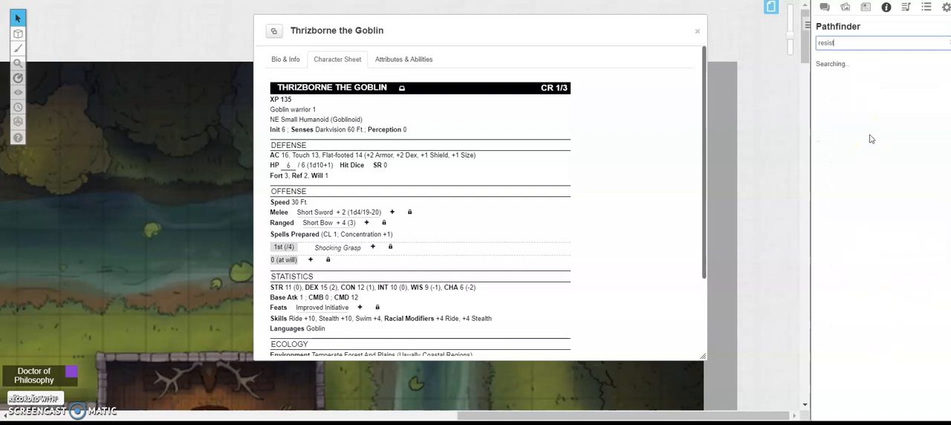
type("magic missile")
left_click_drag(860, 90, 520, 250)
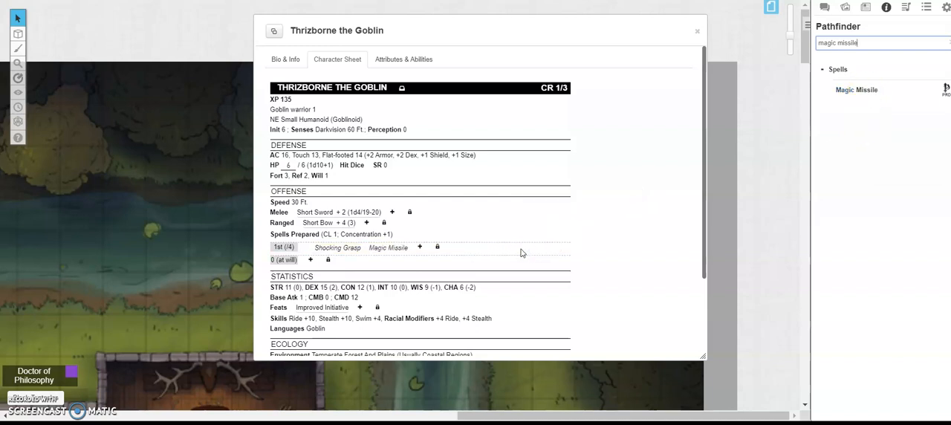
- Search the compendium for "spark" and add Spark to the goblin's level 0 at-will spells
left_click(893, 45)
left_click_drag(892, 46, 642, 32)
type("spark")
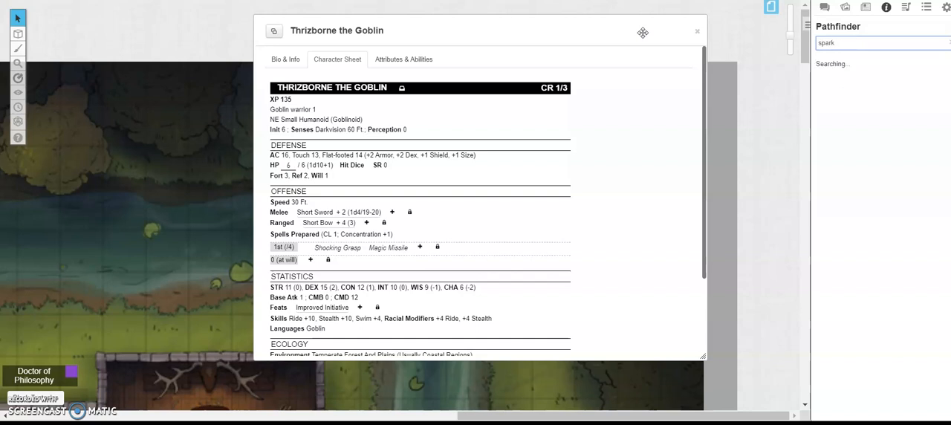
left_click_drag(843, 92, 470, 264)
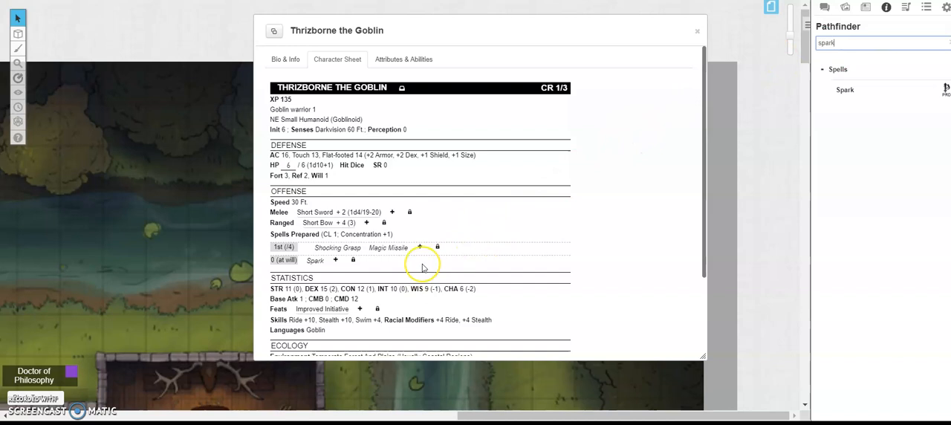
- Return to the journal list and close Thrizborne the Goblin's character sheet
left_click(824, 9)
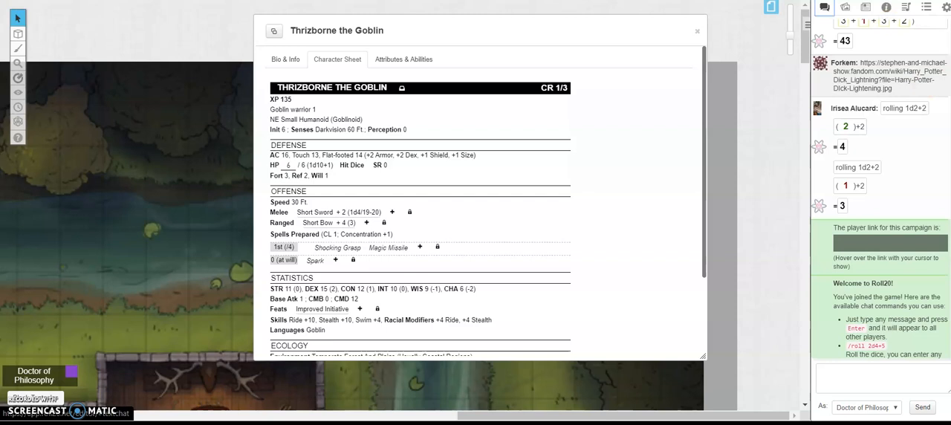
left_click(867, 9)
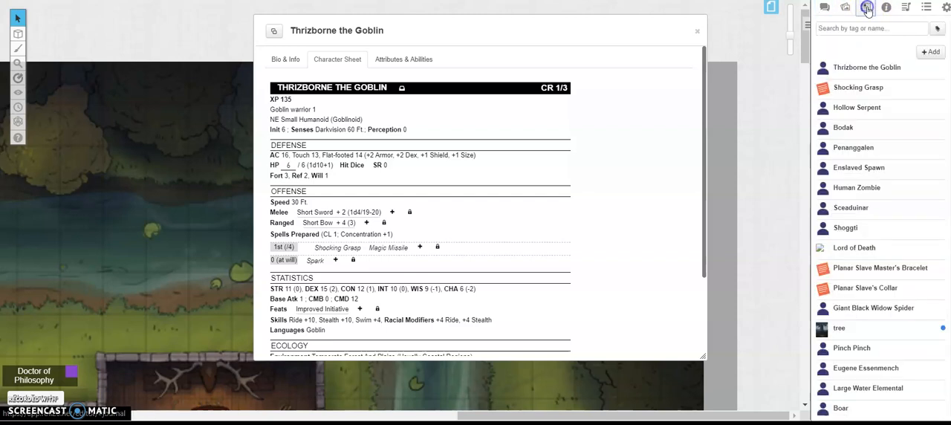
left_click(697, 32)
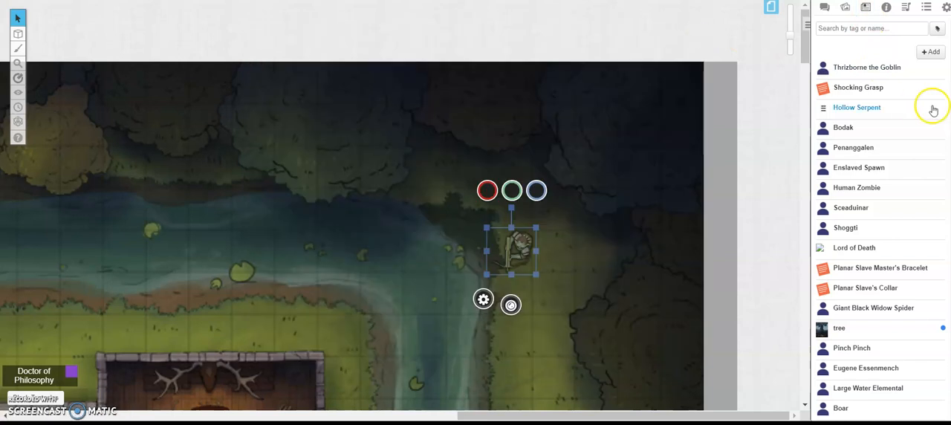
left_click(889, 75)
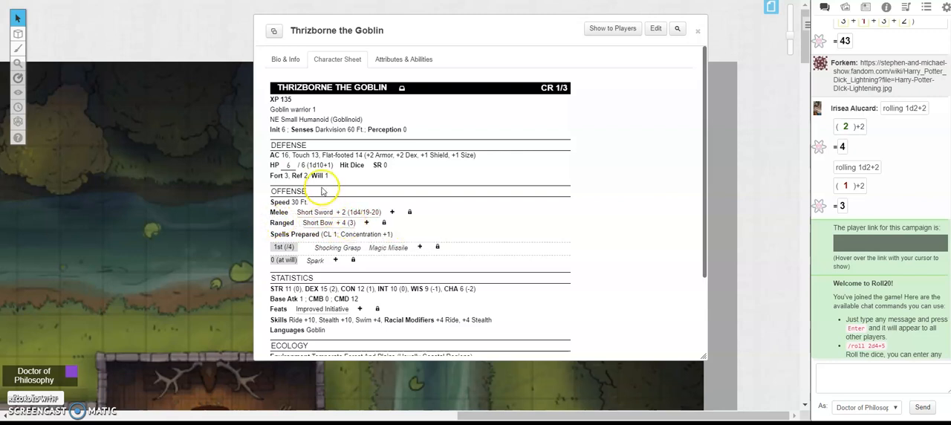
left_click(697, 32)
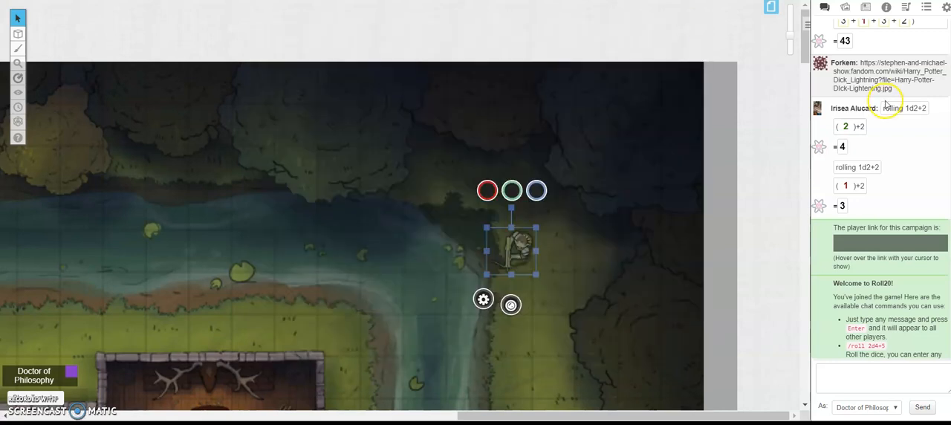
left_click(866, 7)
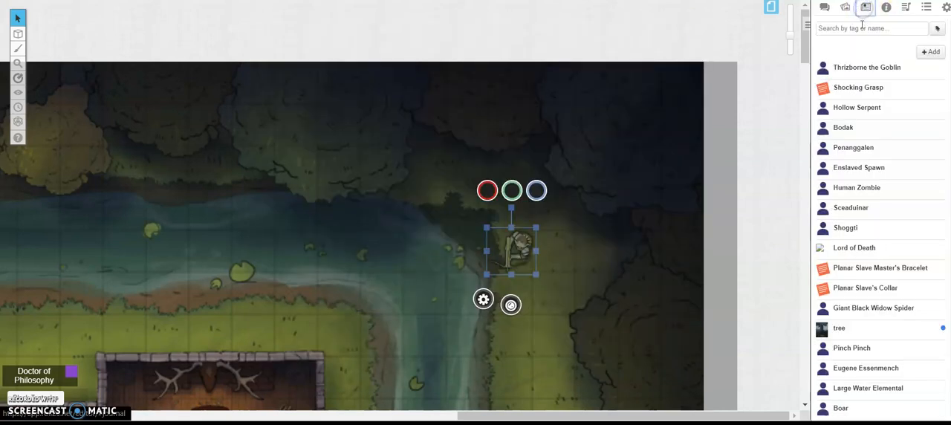
- Open Thrizborne the Goblin's character sheet and roll its Short Sword, Short Bow and again Short Sword attacks, with the chat log shown
left_click(843, 68)
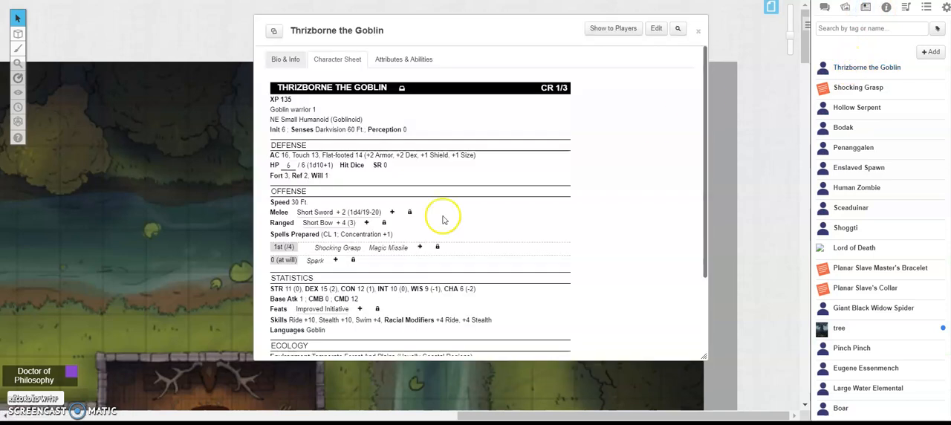
left_click(314, 215)
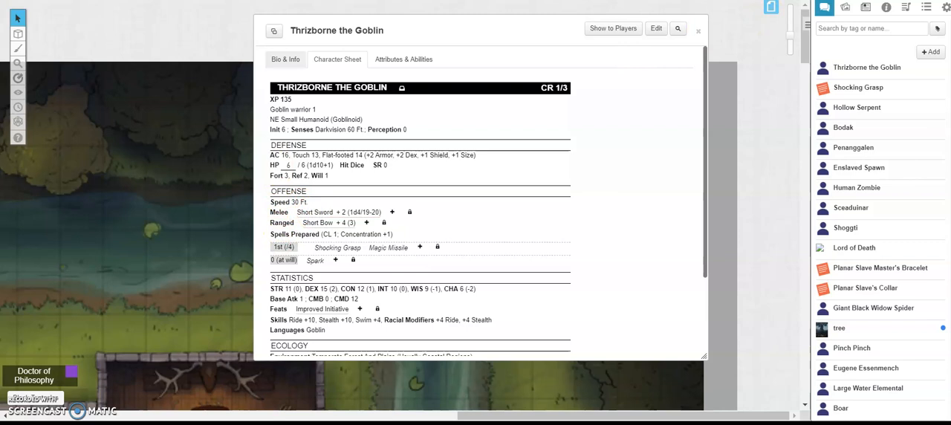
left_click(824, 7)
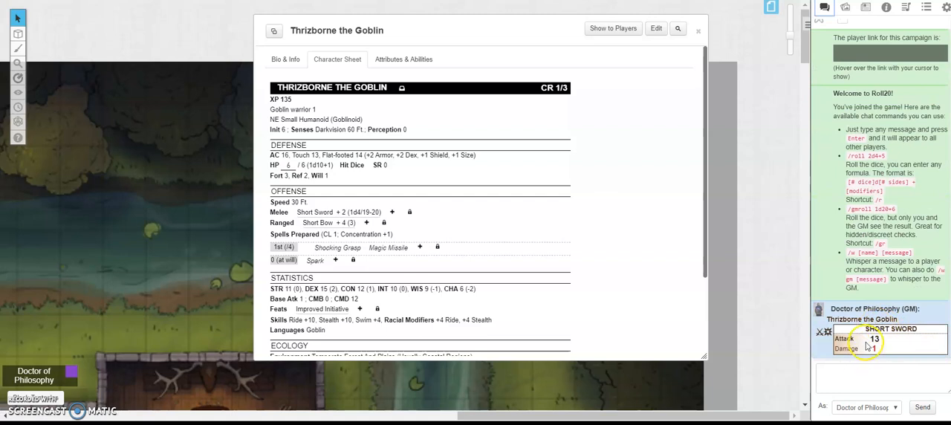
mouse_move(875, 351)
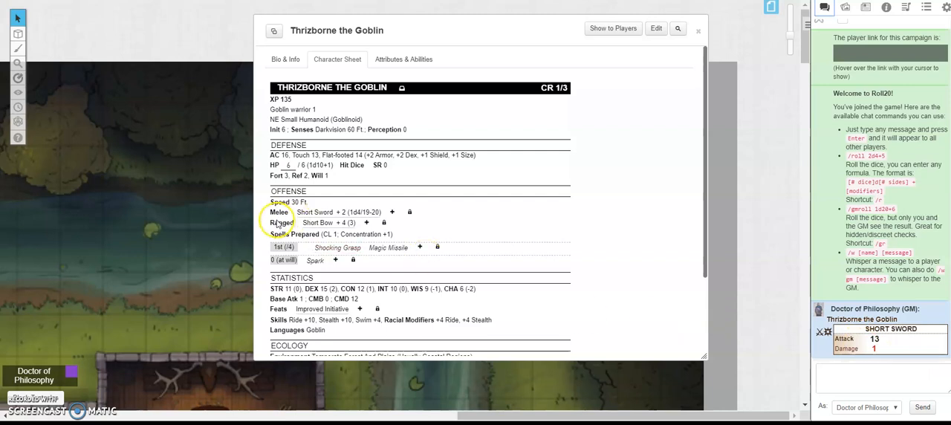
left_click(312, 222)
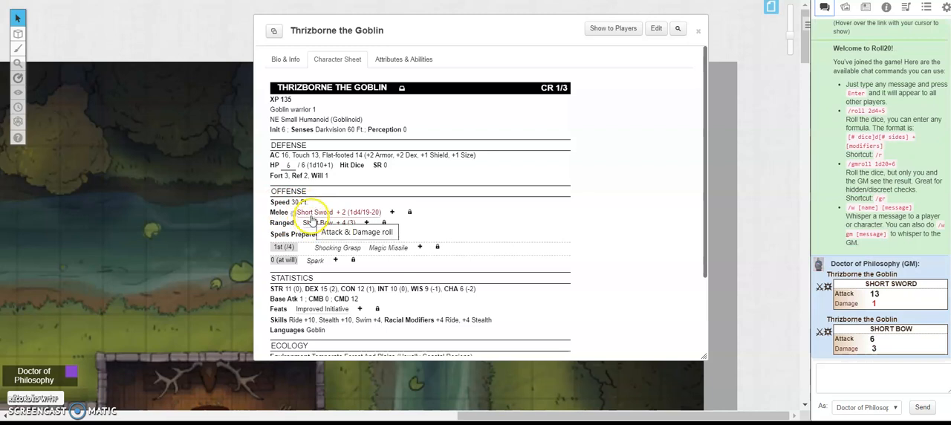
left_click(312, 212)
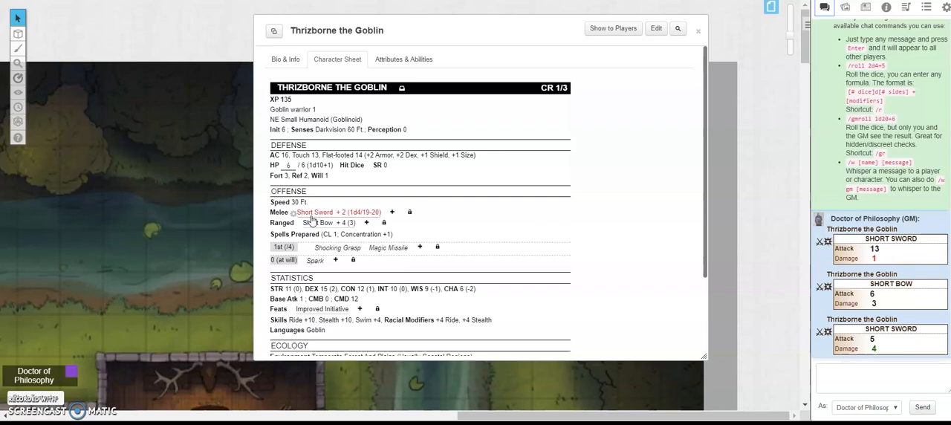
- Roll the goblin's first-level spells Shocking Grasp and Magic Missile from the character sheet to the chat
left_click(341, 250)
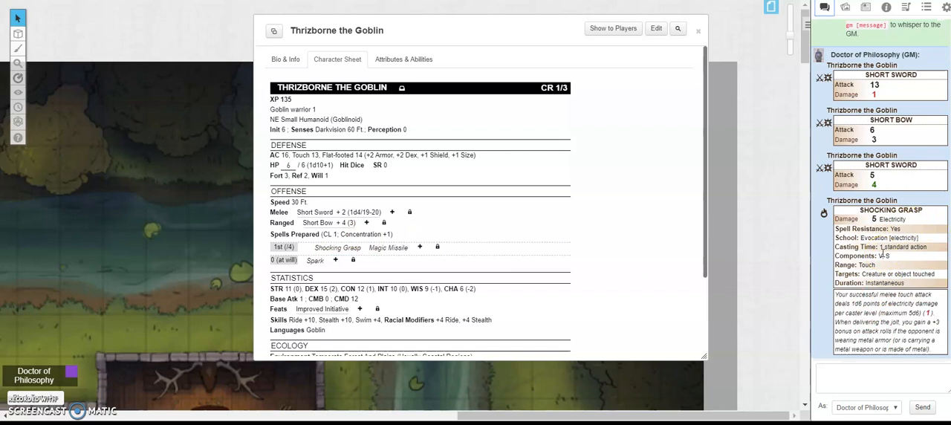
left_click(396, 247)
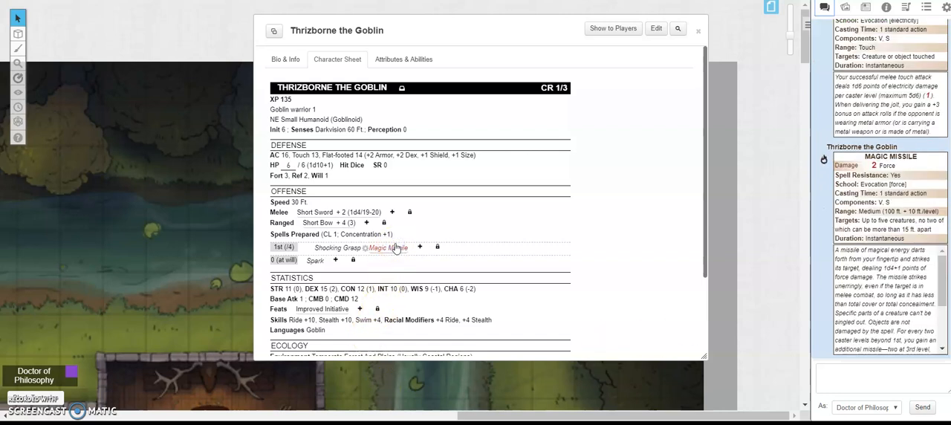